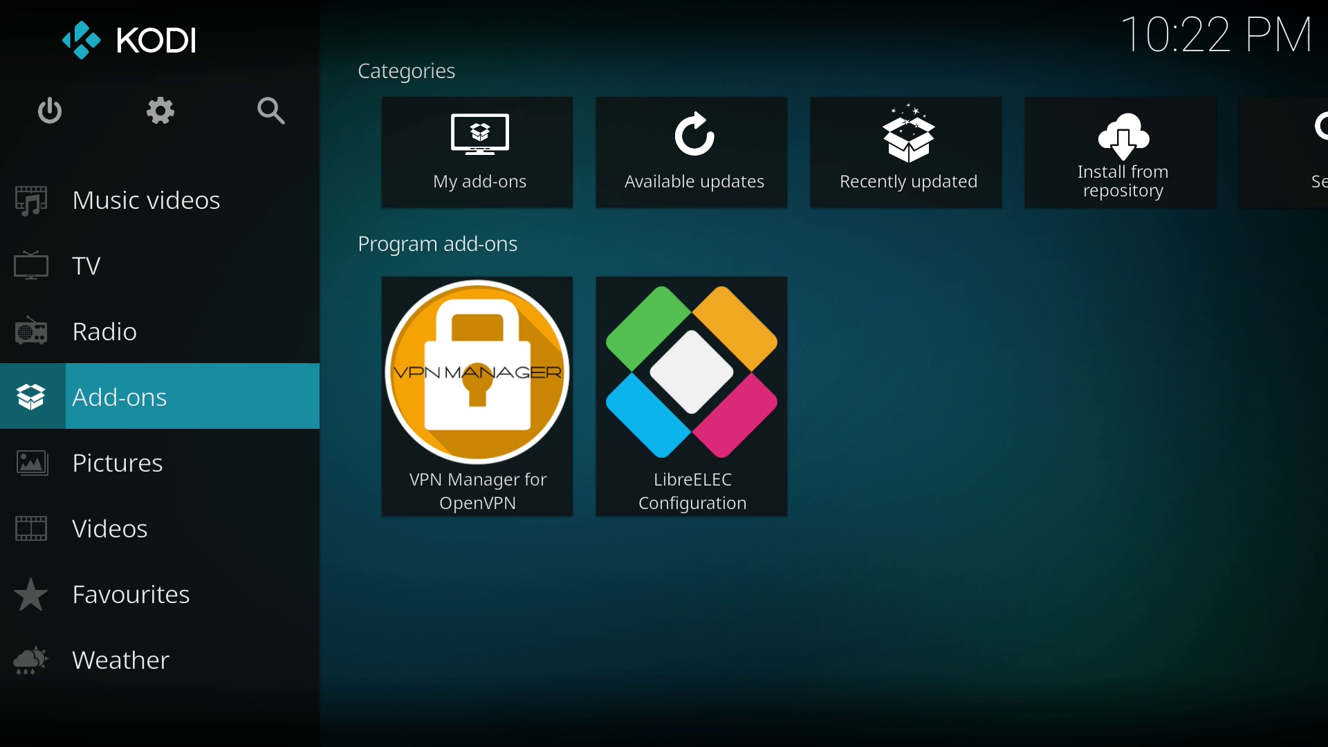
Open the system settings from the home screen
{"action": "key", "text": "Up"}
{"action": "key", "text": "Up"}
{"action": "key", "text": "Up"}
{"action": "key", "text": "Up"}
{"action": "key", "text": "Up"}
{"action": "key", "text": "Up"}
{"action": "key", "text": "Up"}
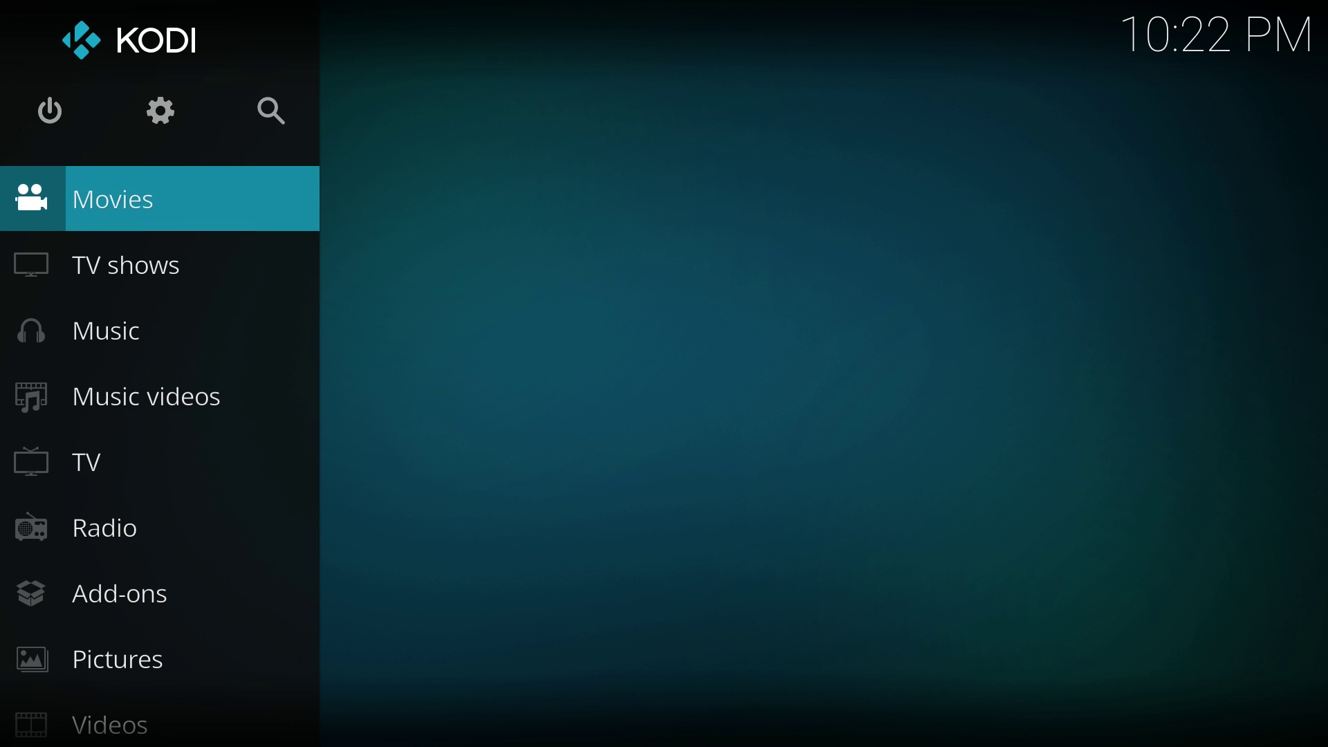
{"action": "key", "text": "Right"}
{"action": "key", "text": "Return"}
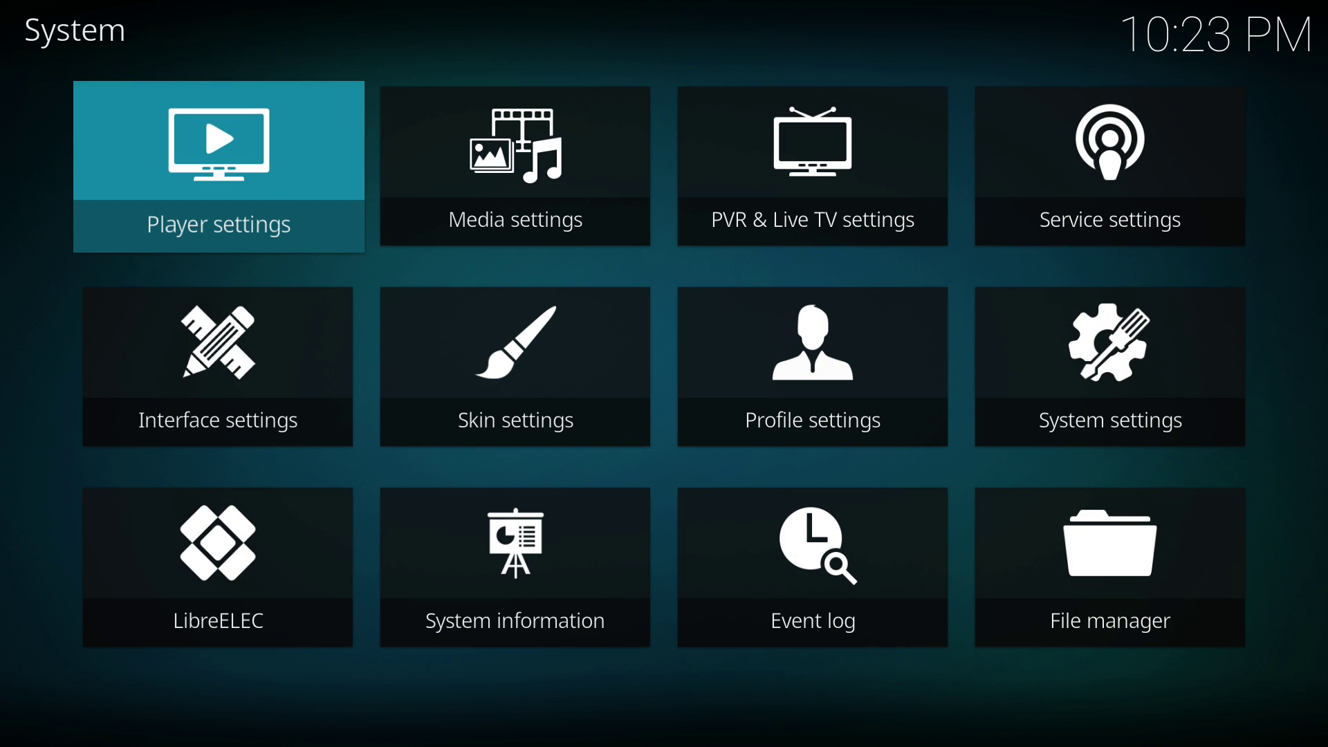
Open the File manager from the System page
{"action": "key", "text": "Down"}
{"action": "key", "text": "Down"}
{"action": "key", "text": "Right"}
{"action": "key", "text": "Right"}
{"action": "key", "text": "Right"}
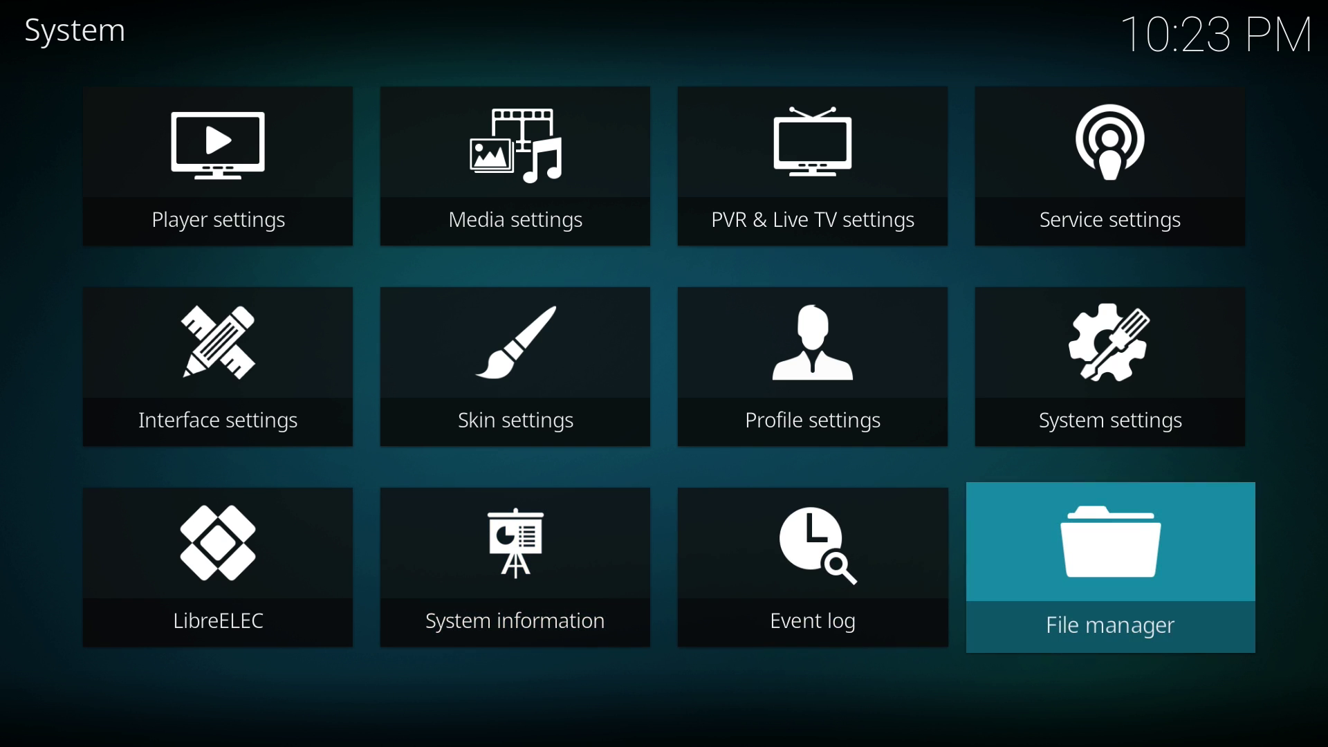
{"action": "key", "text": "Return"}
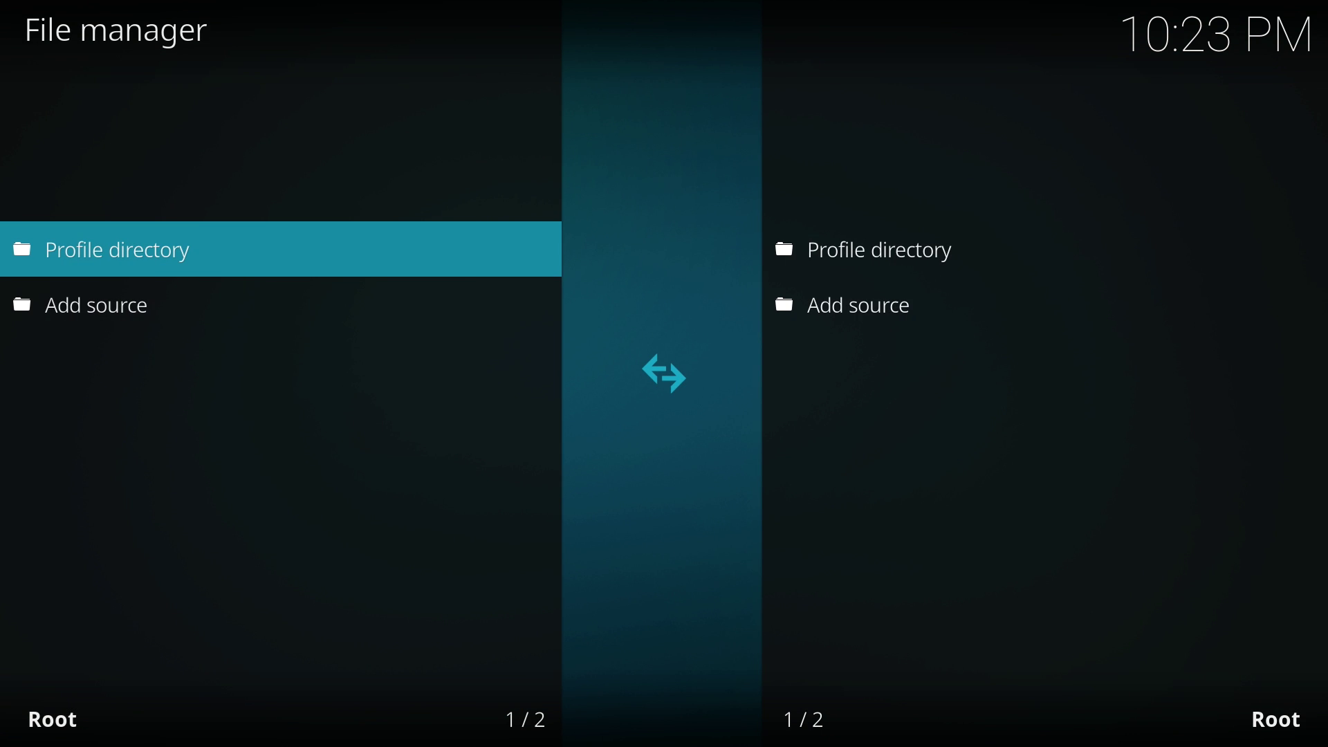
{"action": "key", "text": "Down"}
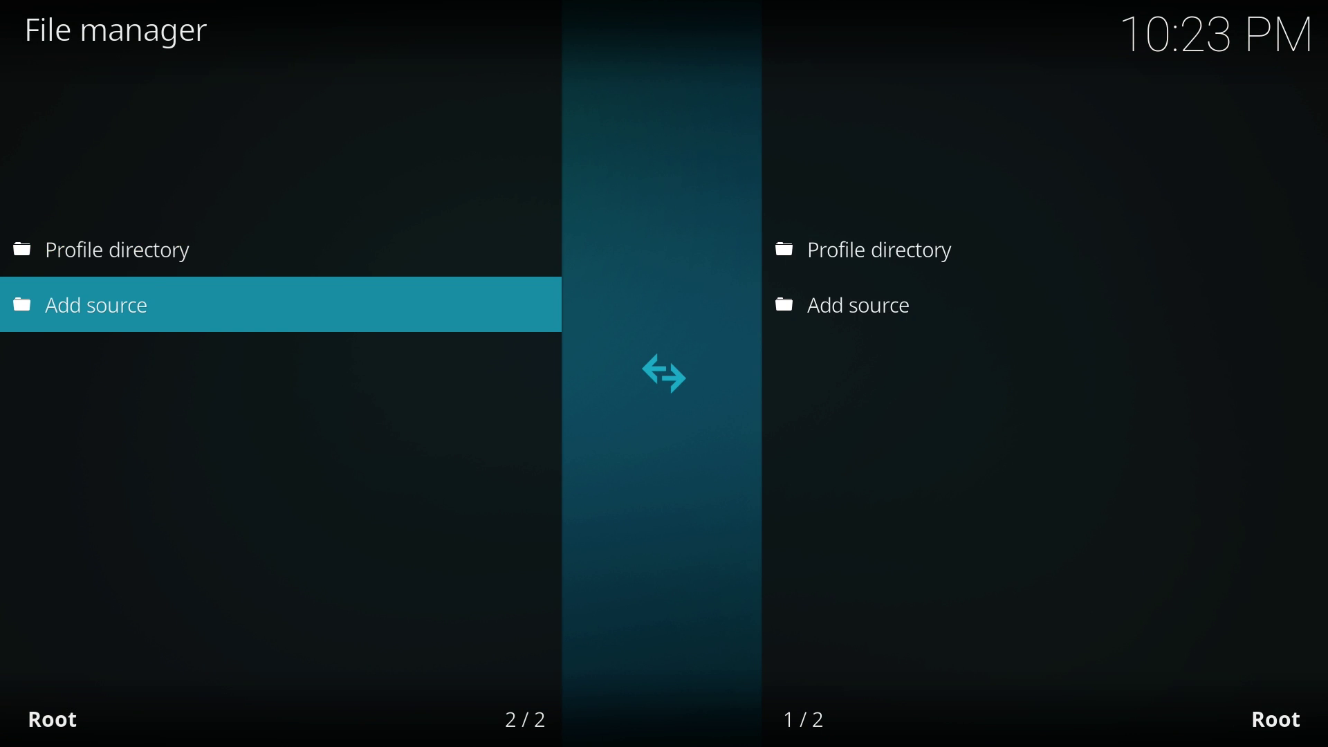
{"action": "key", "text": "Return"}
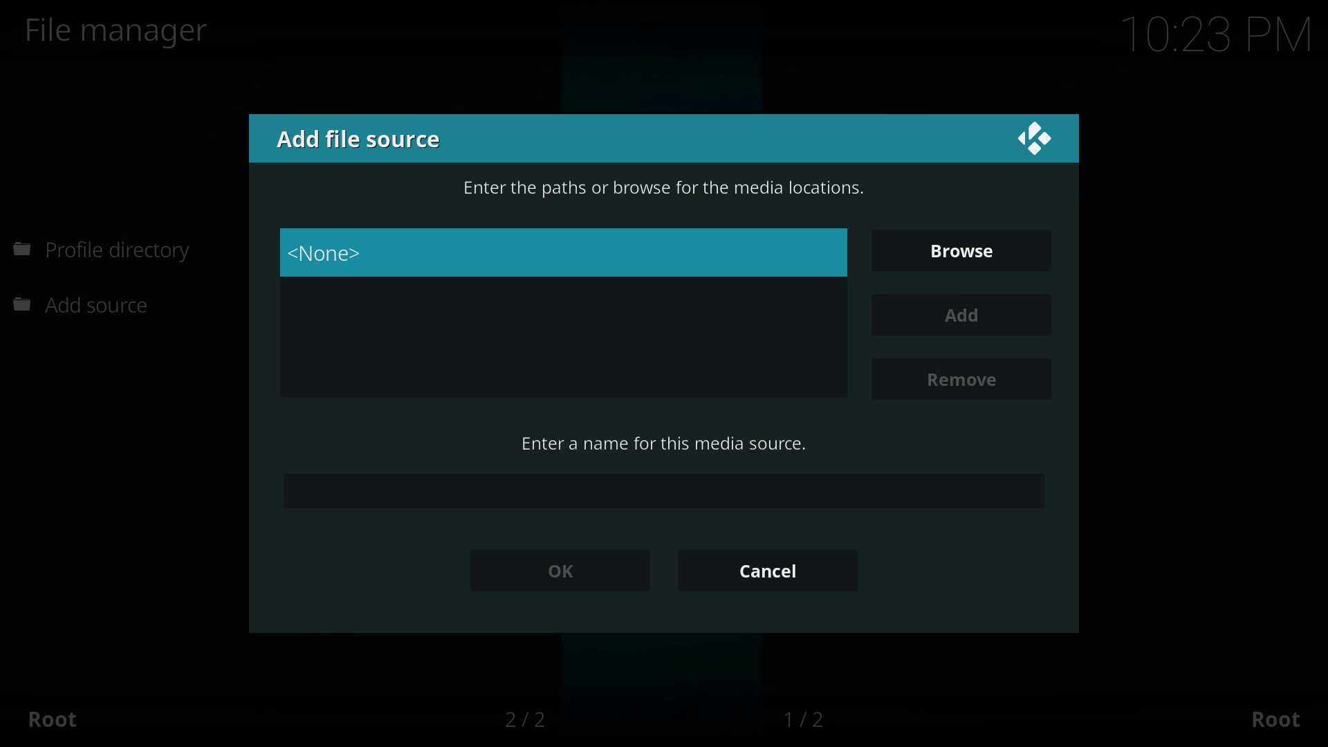
{"action": "key", "text": "Return"}
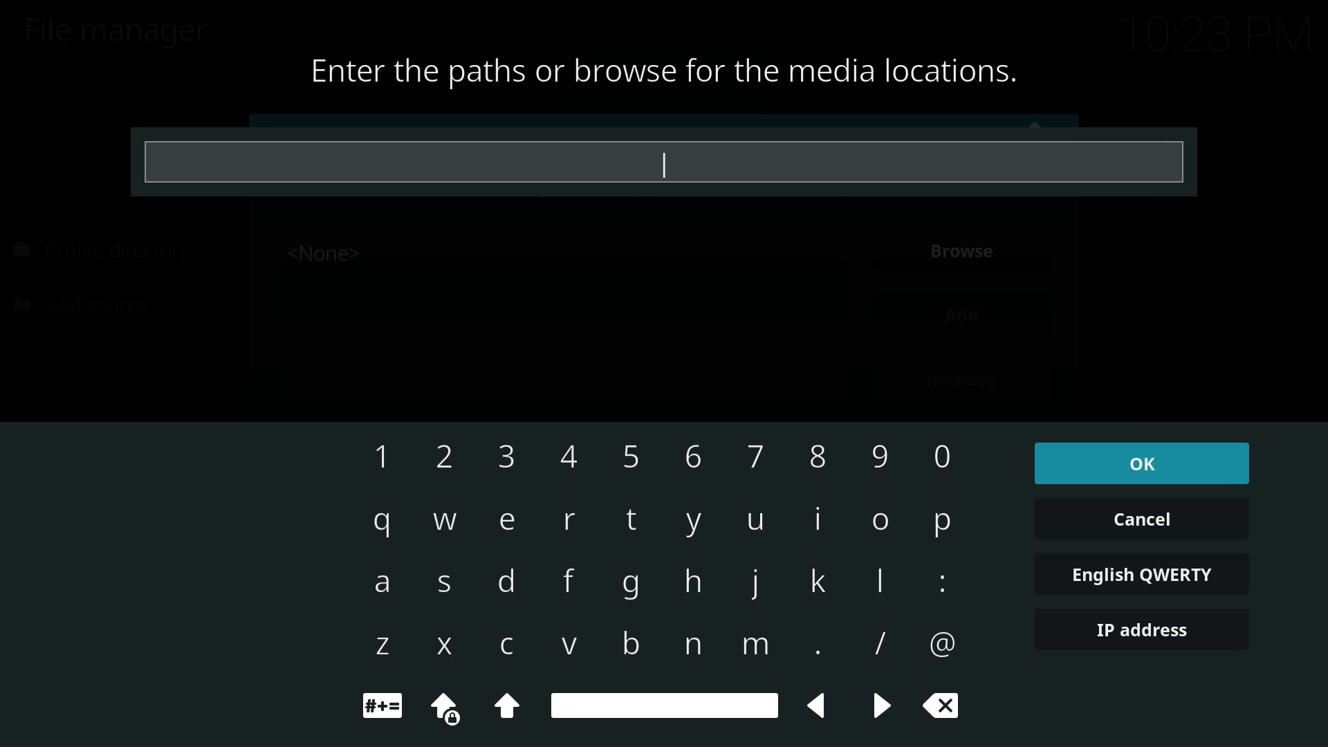
{"action": "type", "text": "http://"}
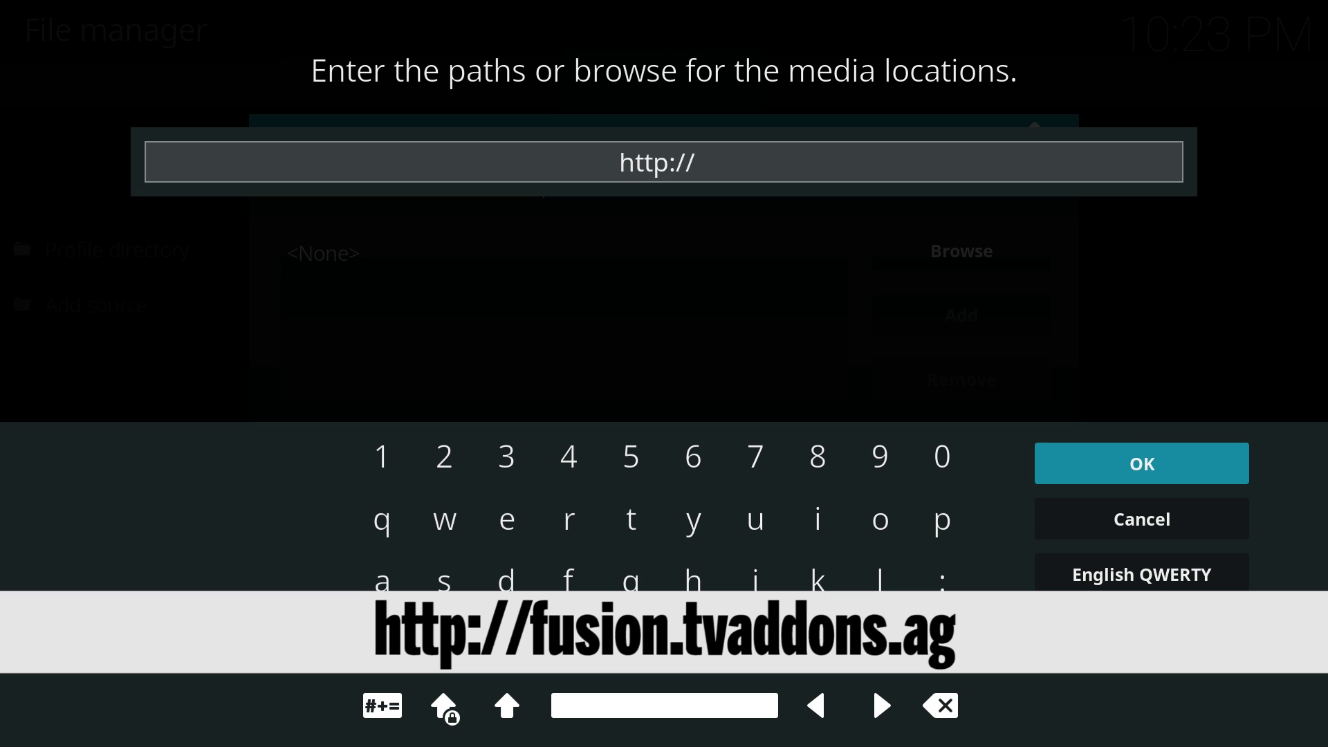
{"action": "type", "text": "fusion.tvaddons.ag"}
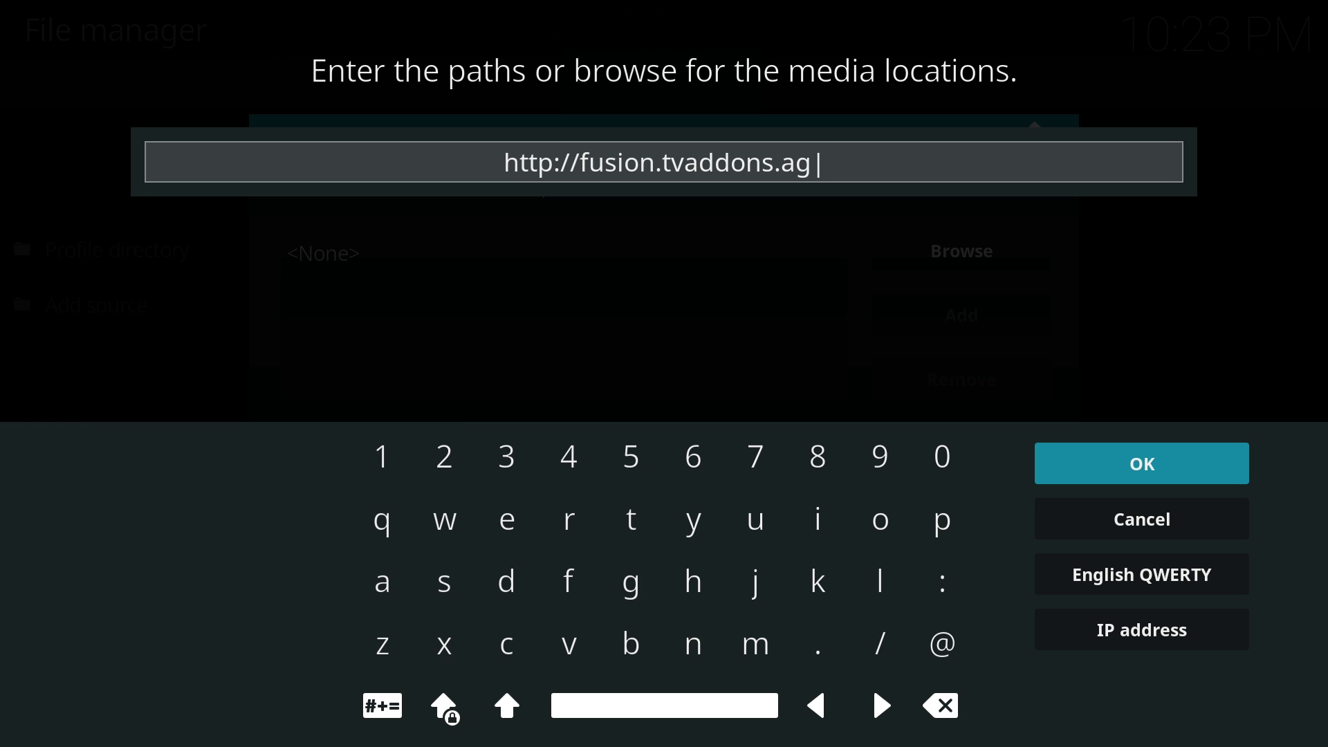
{"action": "key", "text": "Return"}
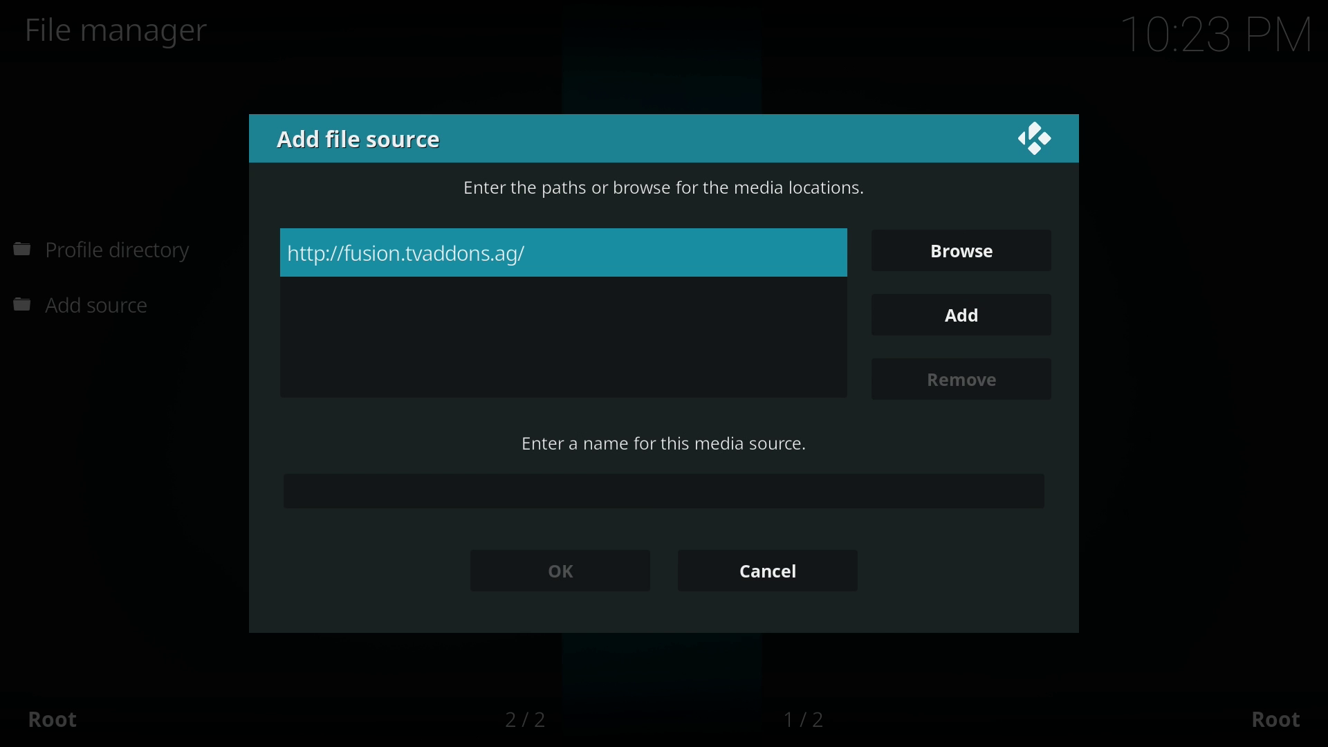
Name the new media source Fusion and save it
{"action": "key", "text": "Down"}
{"action": "type", "text": "Fu"}
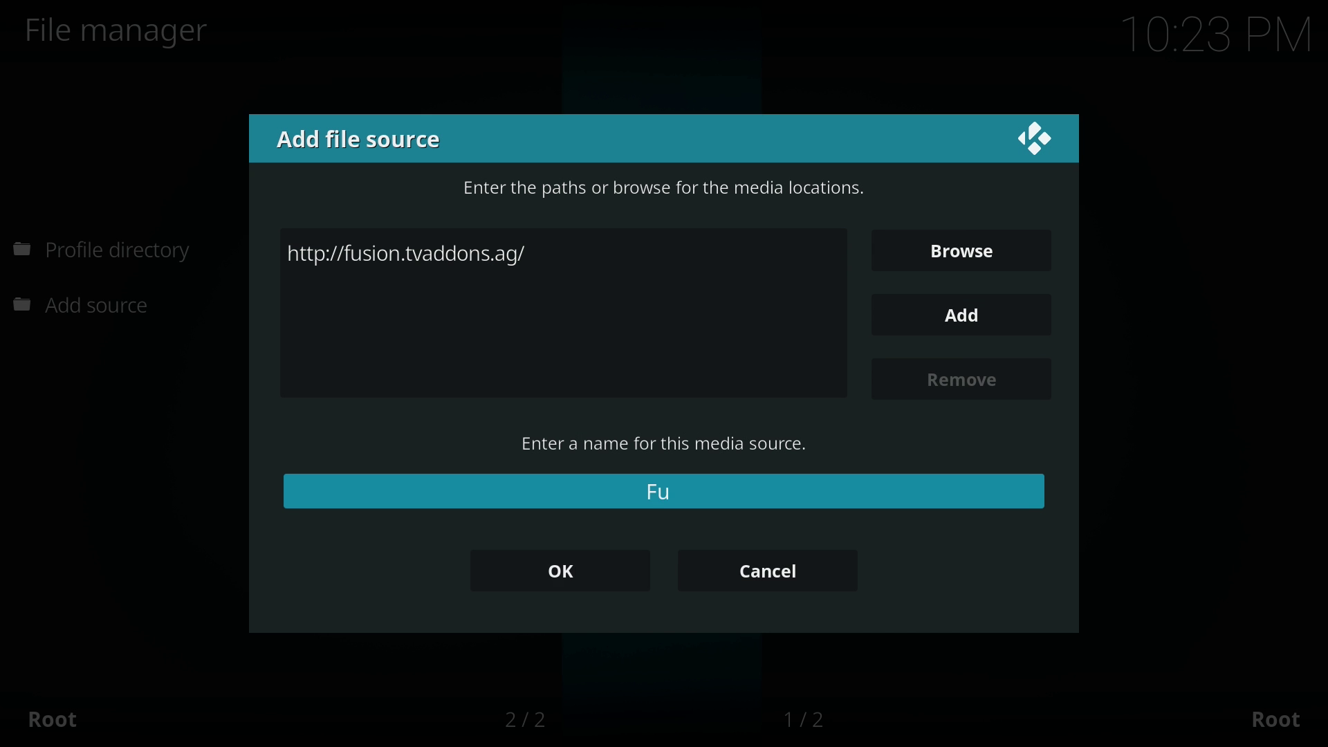
{"action": "type", "text": "sion"}
{"action": "key", "text": "Down"}
{"action": "key", "text": "Return"}
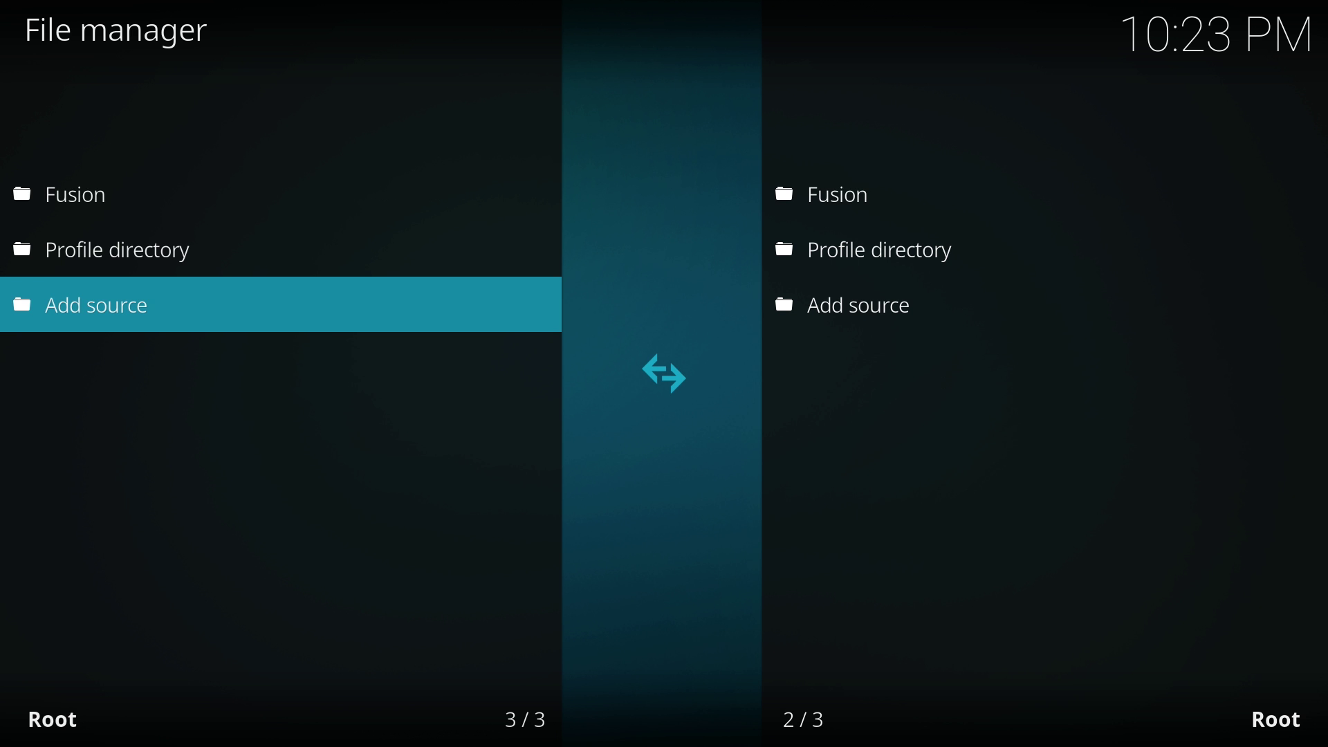
Return to the home screen and enter the Add-ons section
{"action": "key", "text": "Escape"}
{"action": "key", "text": "Escape"}
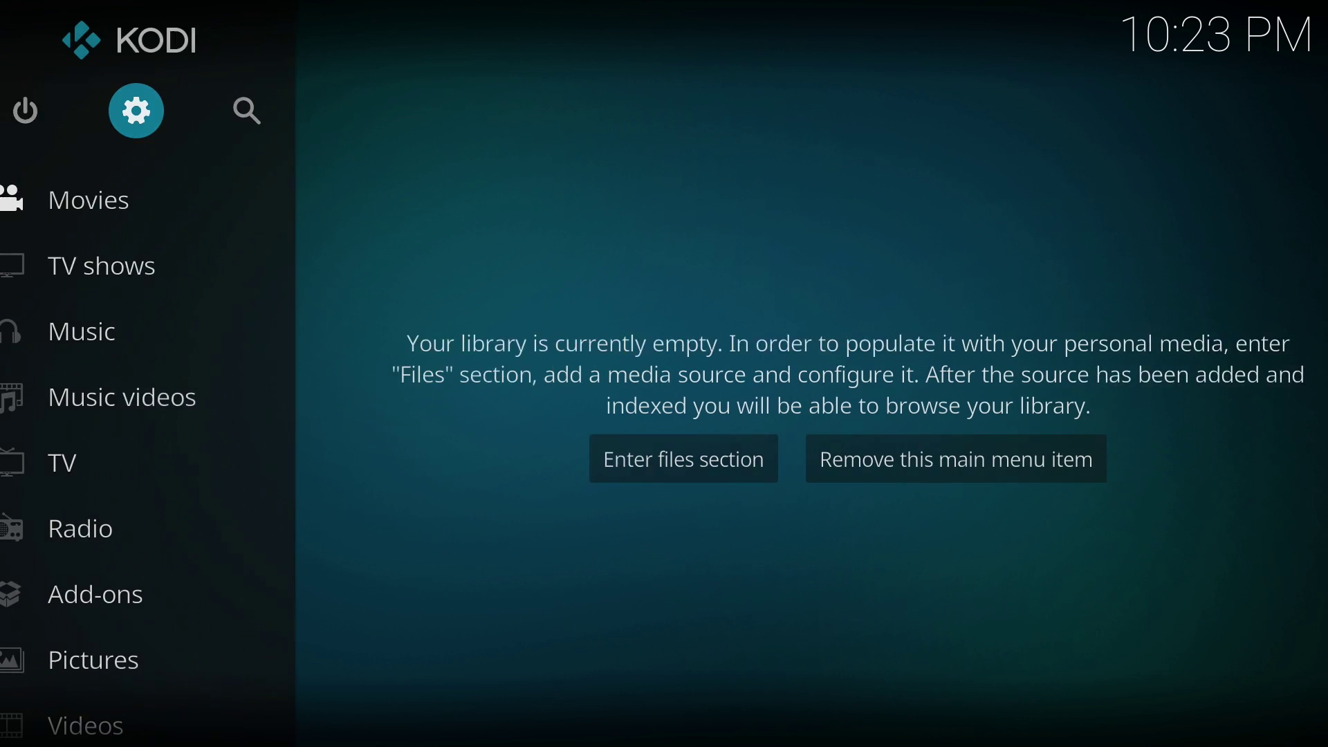
{"action": "key", "text": "Down"}
{"action": "key", "text": "Down"}
{"action": "key", "text": "Down"}
{"action": "key", "text": "Down"}
{"action": "key", "text": "Down"}
{"action": "key", "text": "Down"}
{"action": "key", "text": "Down"}
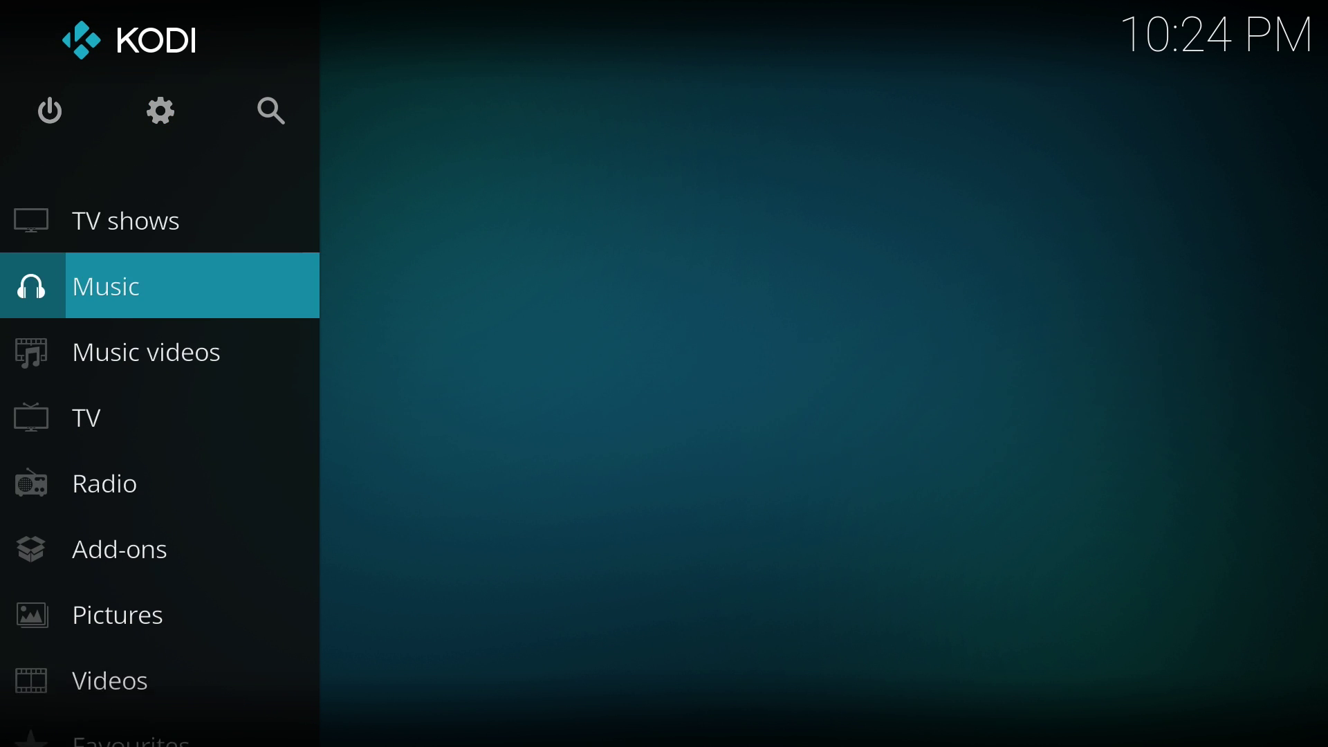
{"action": "key", "text": "Right"}
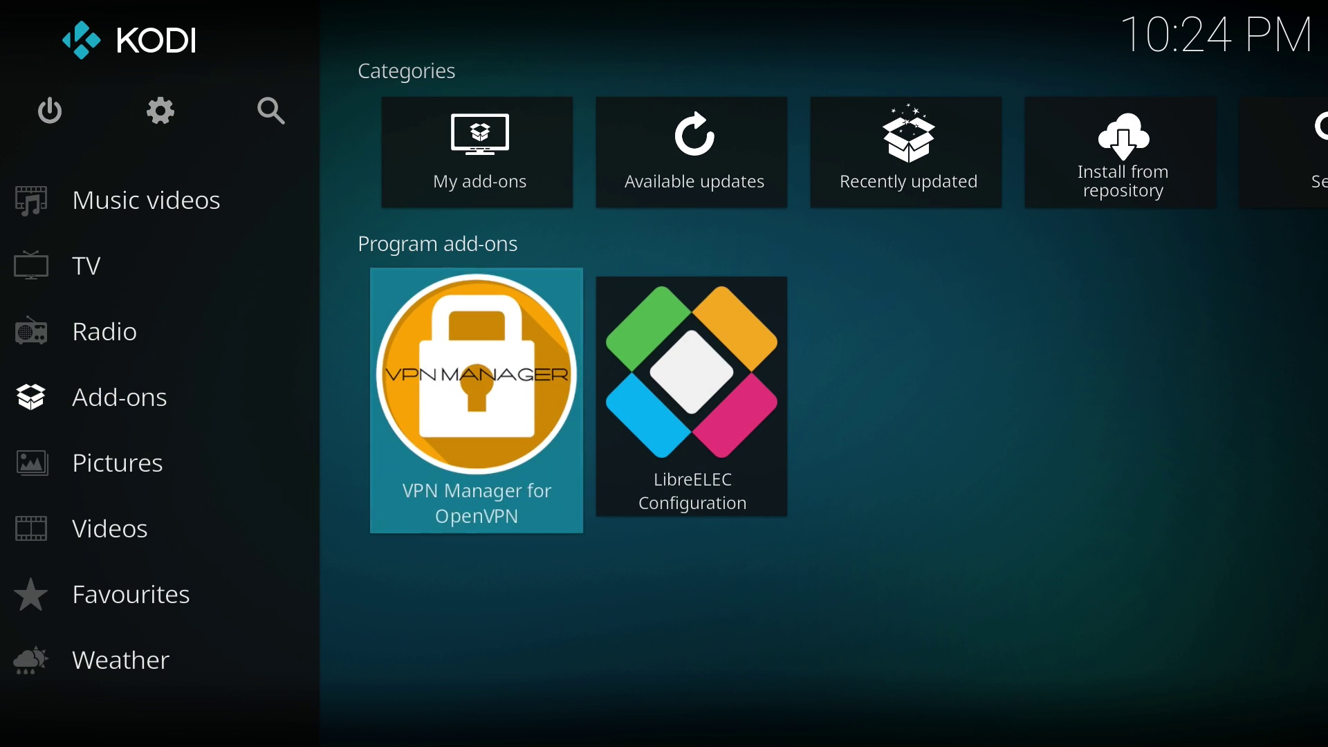
Go to the add-on browser and start installing an add-on from a zip file
{"action": "key", "text": "Right"}
{"action": "key", "text": "Up"}
{"action": "key", "text": "Right"}
{"action": "key", "text": "Right"}
{"action": "key", "text": "Return"}
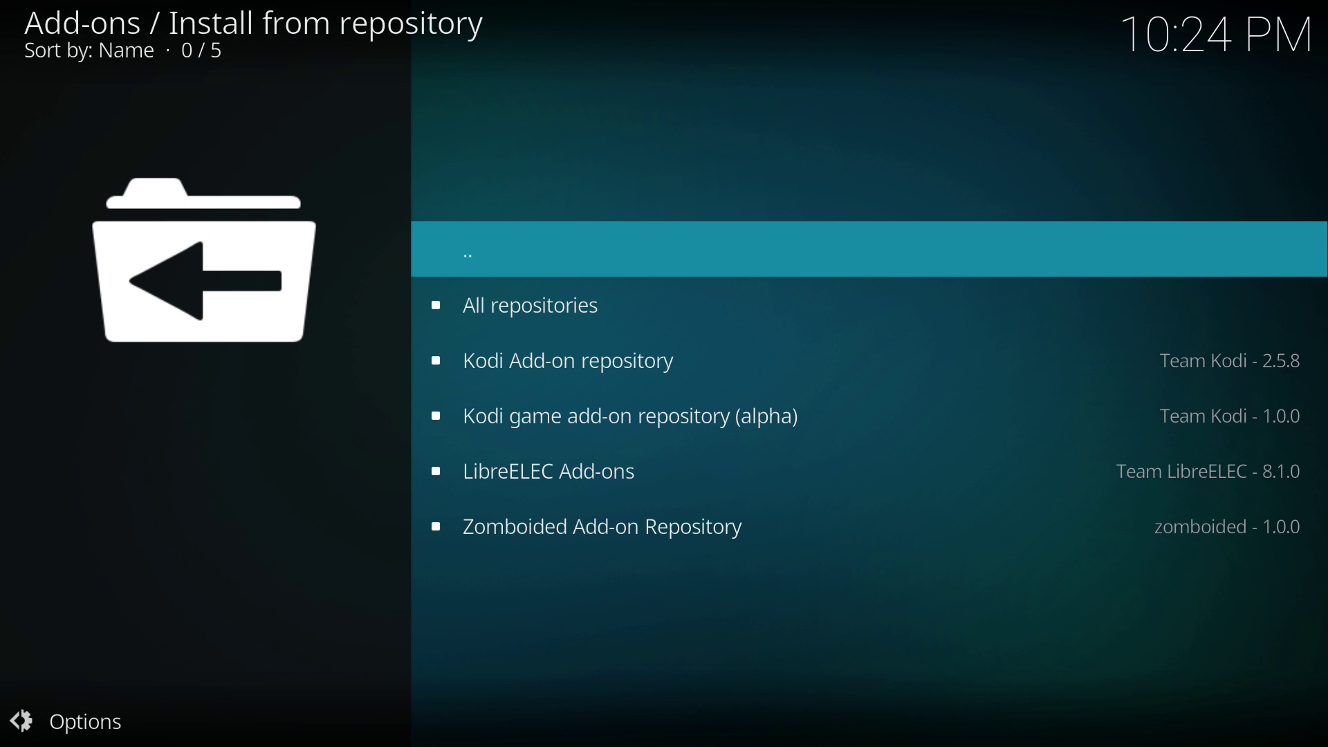
{"action": "key", "text": "BackSpace"}
{"action": "key", "text": "Down"}
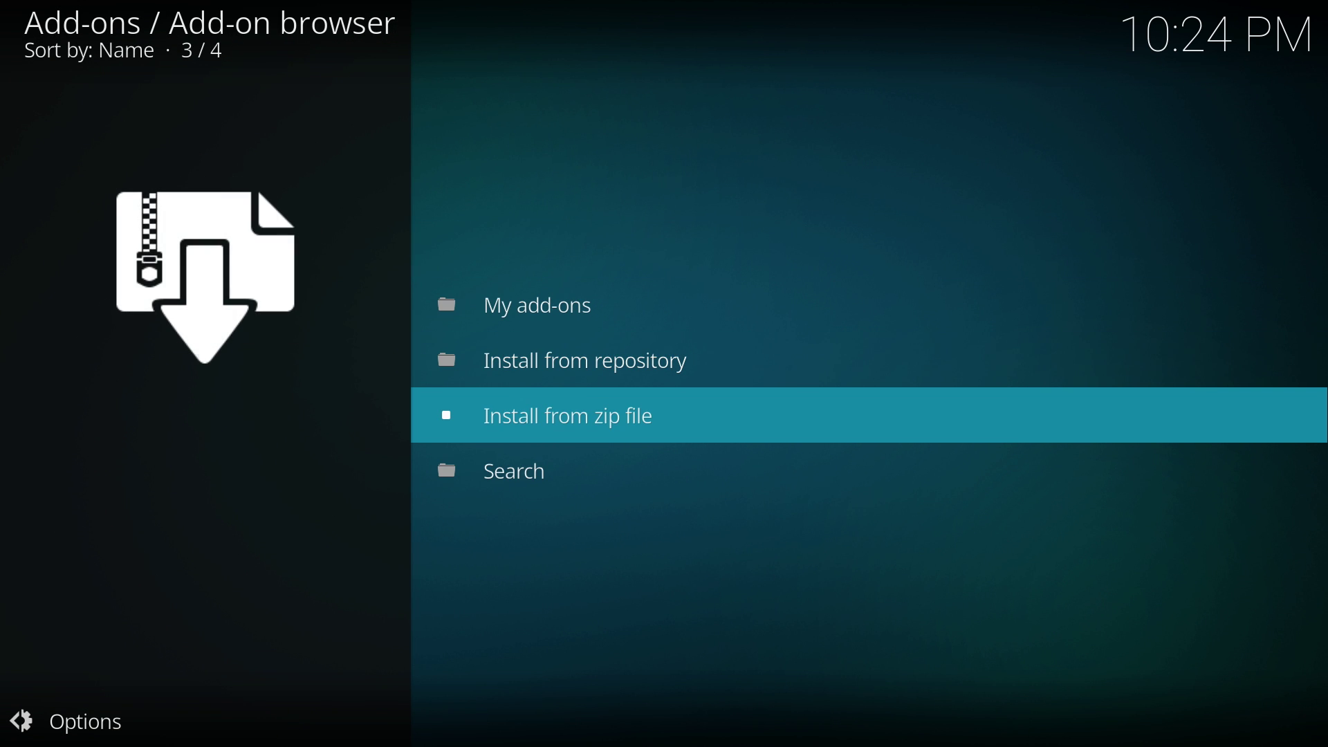
{"action": "key", "text": "Return"}
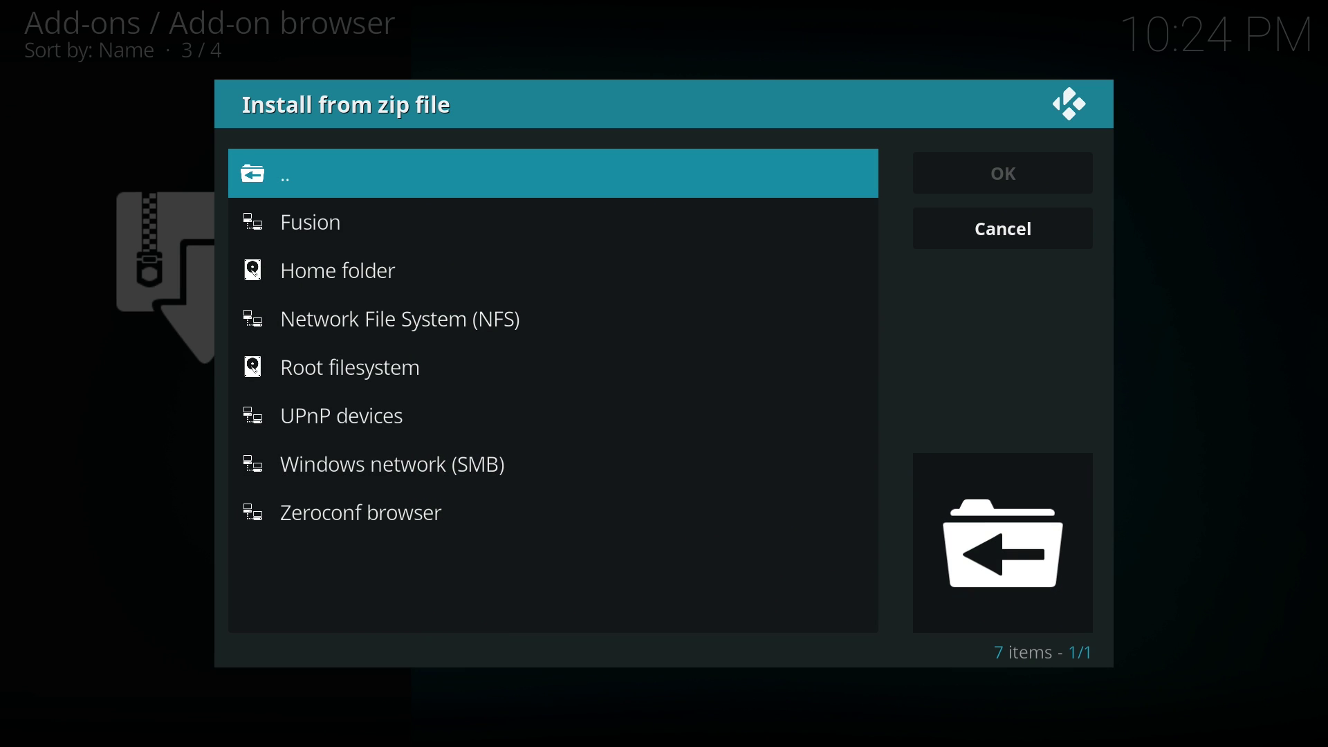
Browse the Fusion source to the english folder inside kodi-repos
{"action": "key", "text": "Down"}
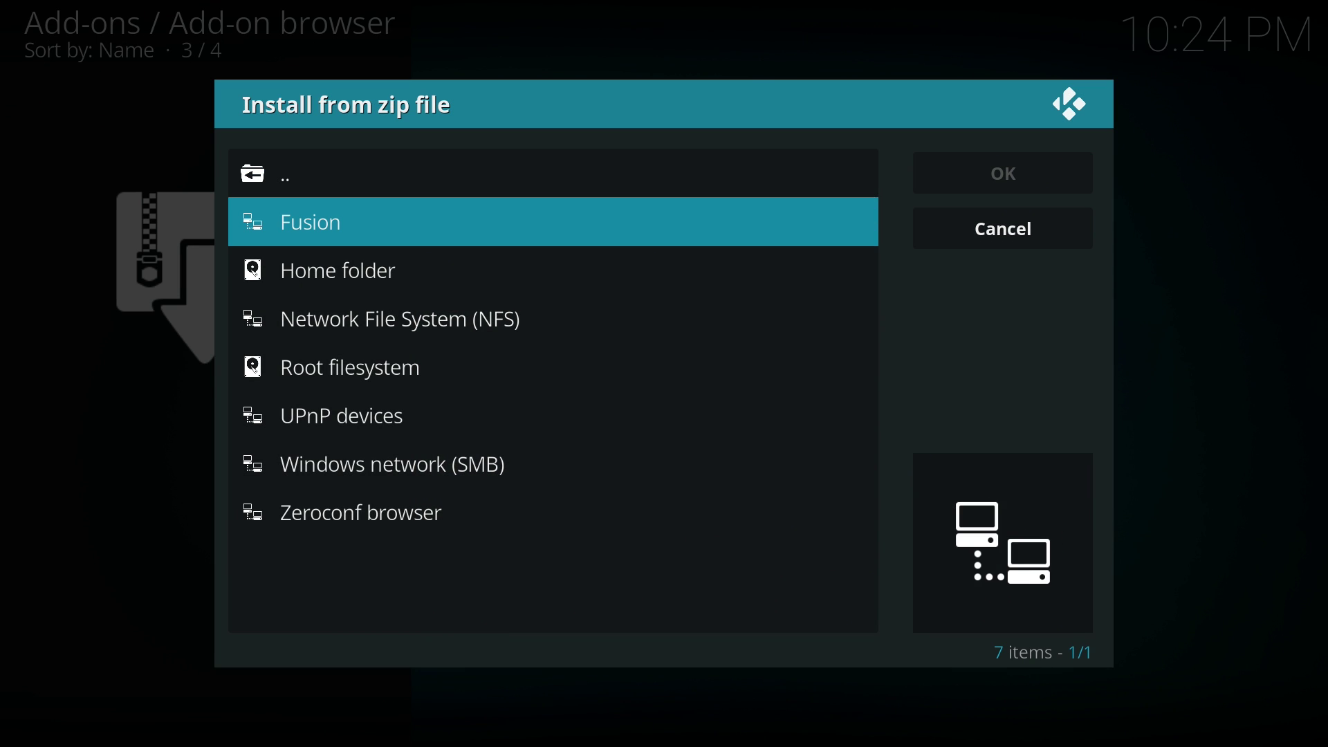
{"action": "key", "text": "Return"}
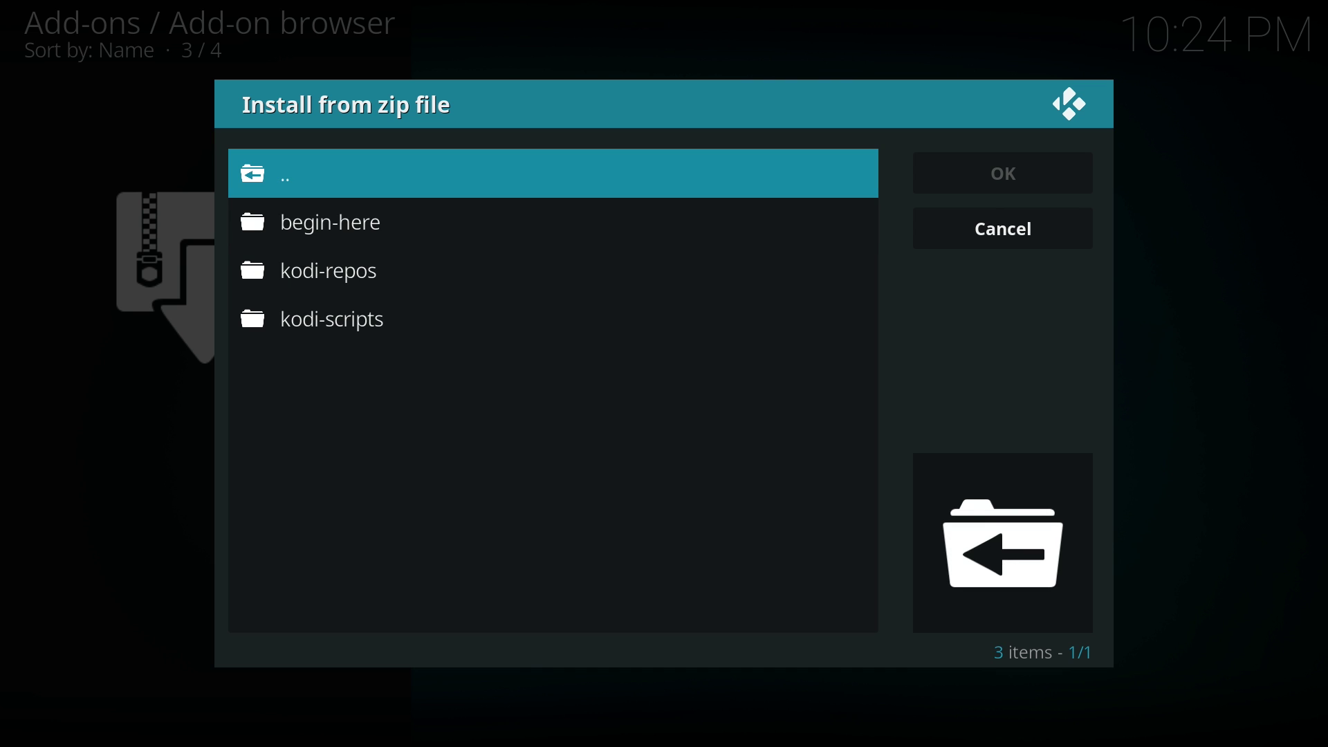
{"action": "key", "text": "Down"}
{"action": "key", "text": "Down"}
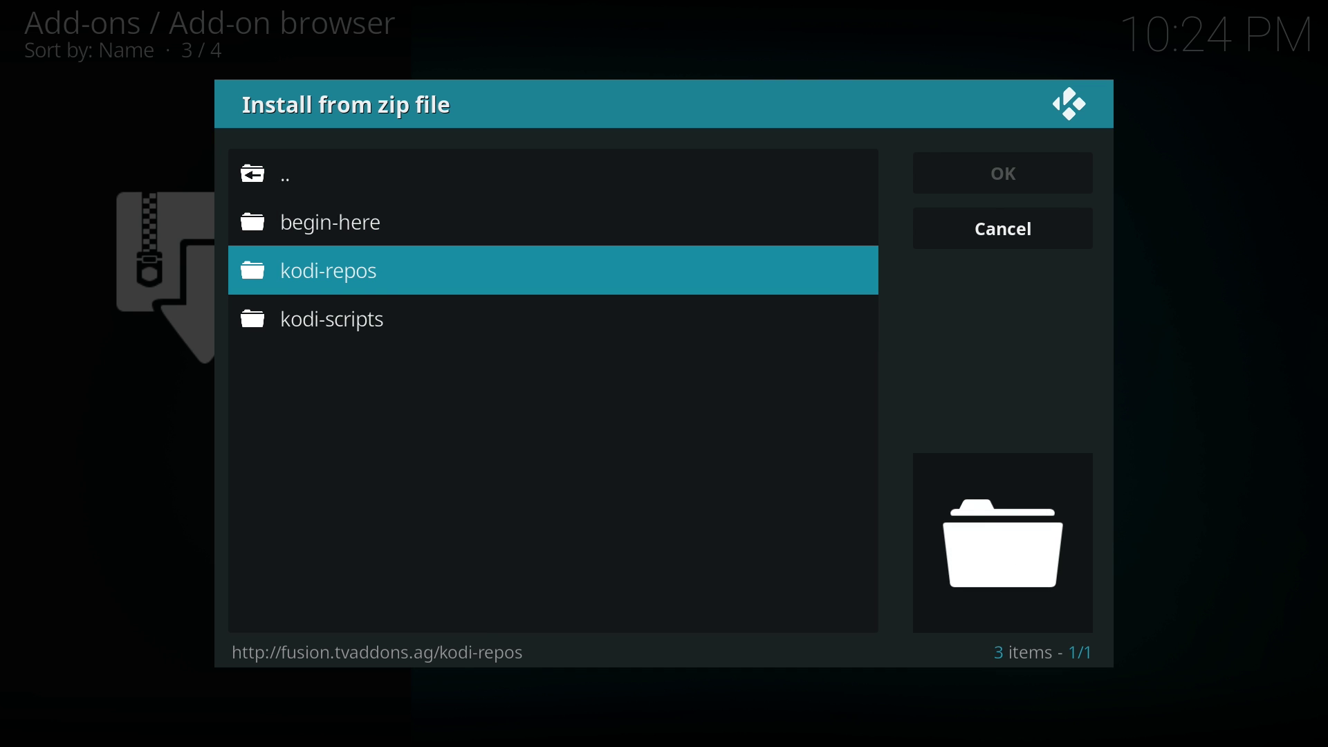
{"action": "key", "text": "Return"}
{"action": "key", "text": "Down"}
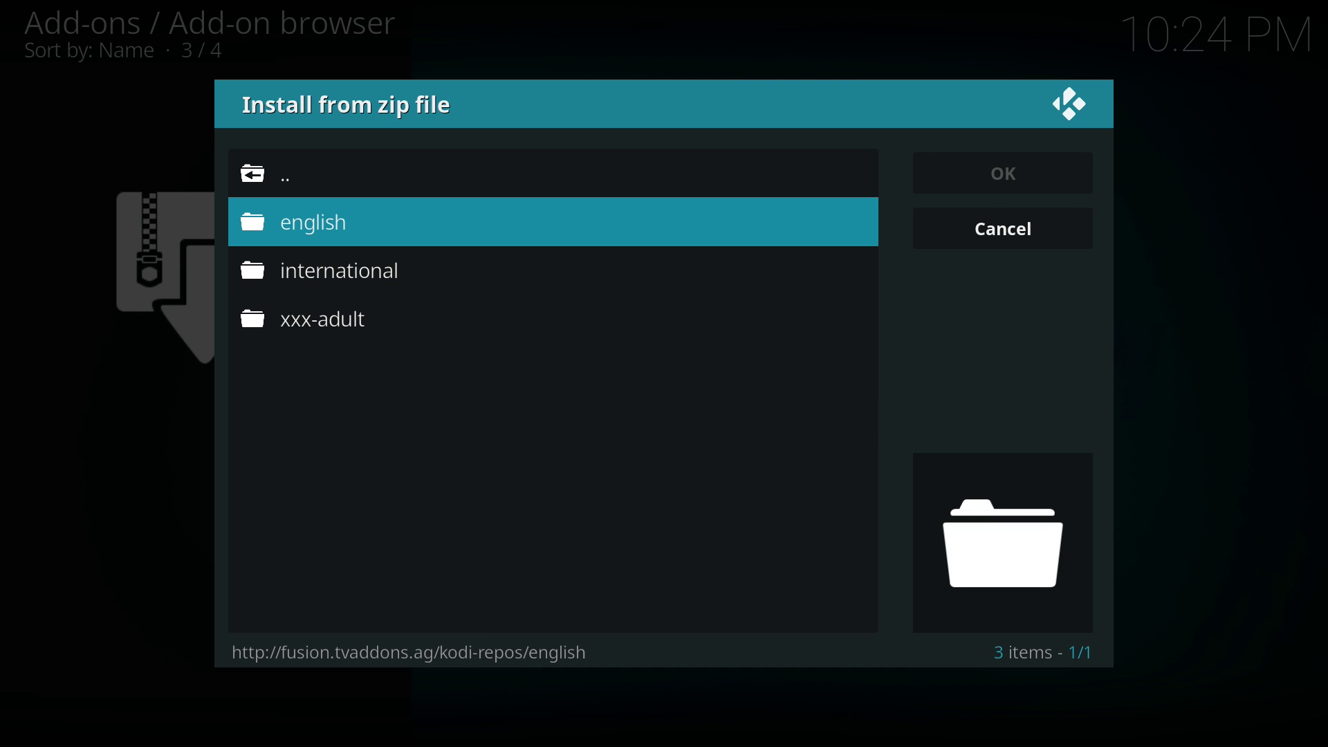
{"action": "key", "text": "Return"}
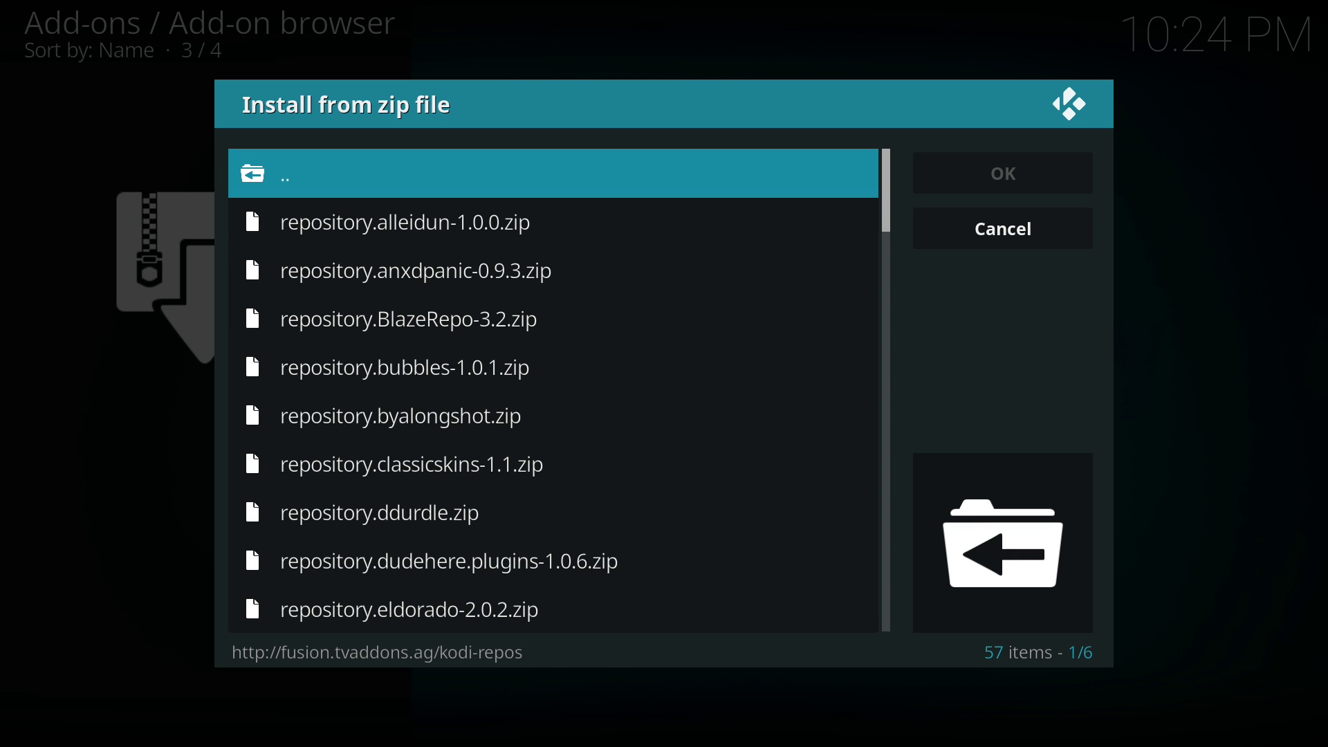
Install the Exodus repository from repository.exodus-1.0.1.zip
{"action": "key", "text": "Down"}
{"action": "key", "text": "Down"}
{"action": "key", "text": "Down"}
{"action": "key", "text": "Down"}
{"action": "key", "text": "Down"}
{"action": "key", "text": "Down"}
{"action": "key", "text": "Down"}
{"action": "key", "text": "Down"}
{"action": "key", "text": "Down"}
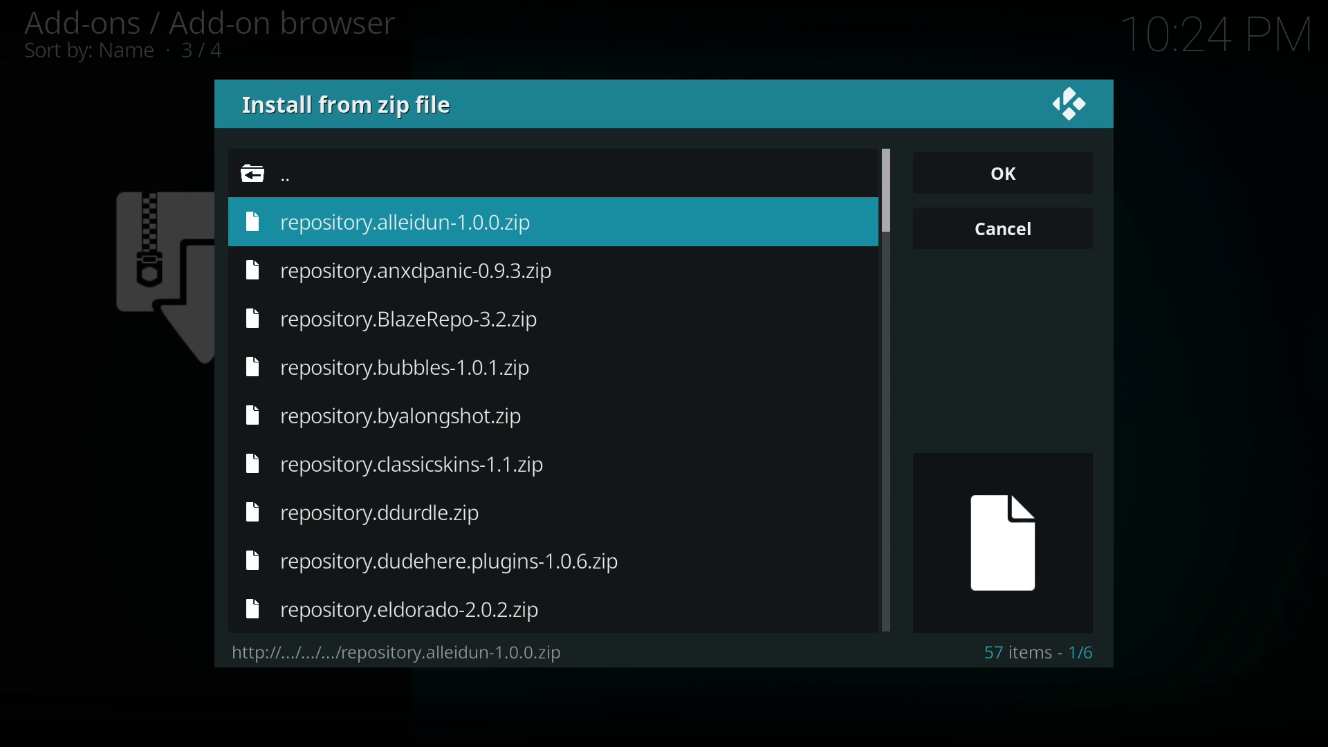
{"action": "key", "text": "Down"}
{"action": "key", "text": "Down"}
{"action": "key", "text": "Down"}
{"action": "key", "text": "Down"}
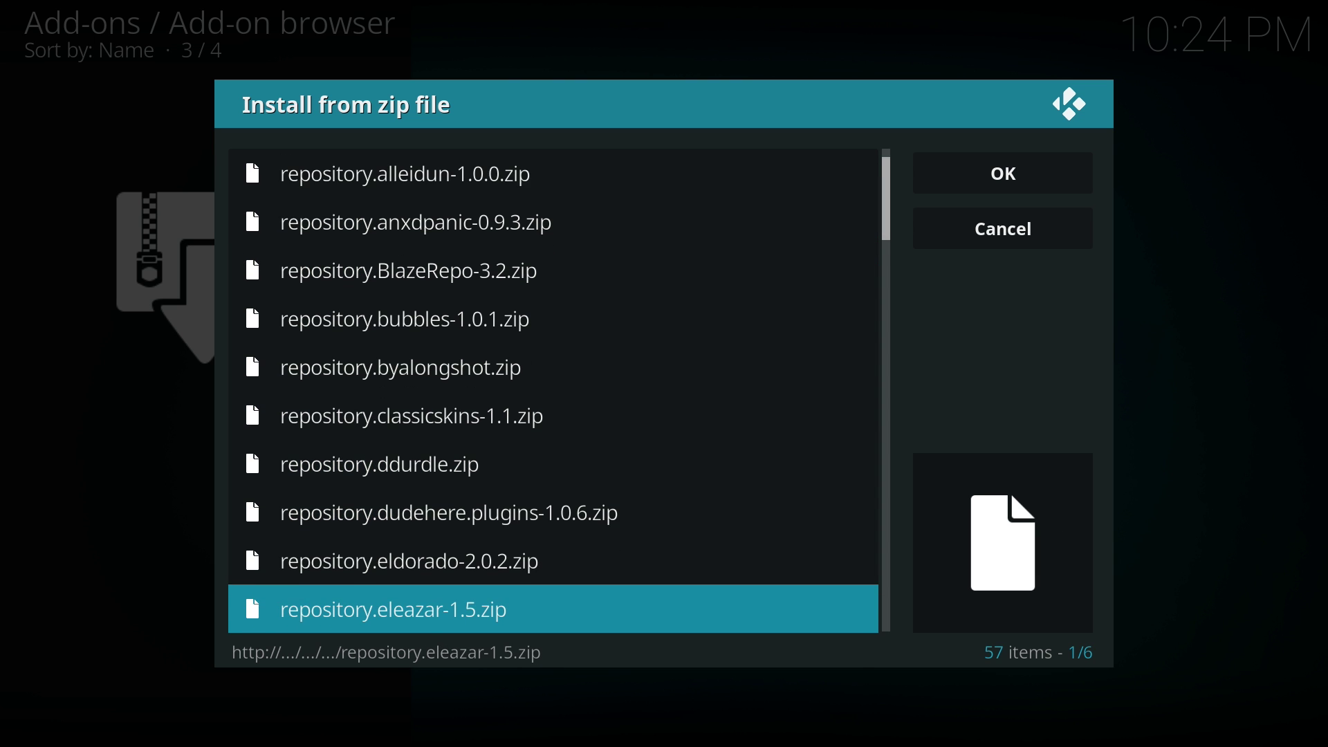
{"action": "key", "text": "Up"}
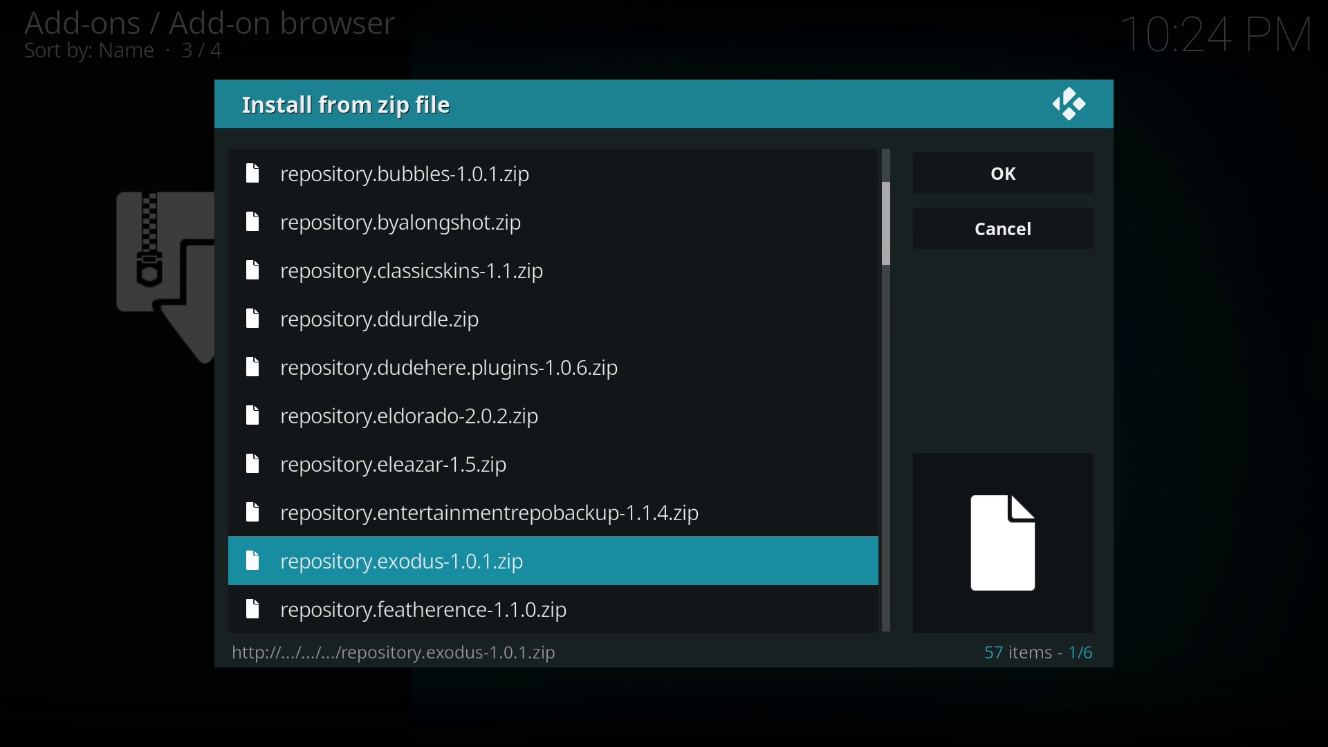
{"action": "key", "text": "Return"}
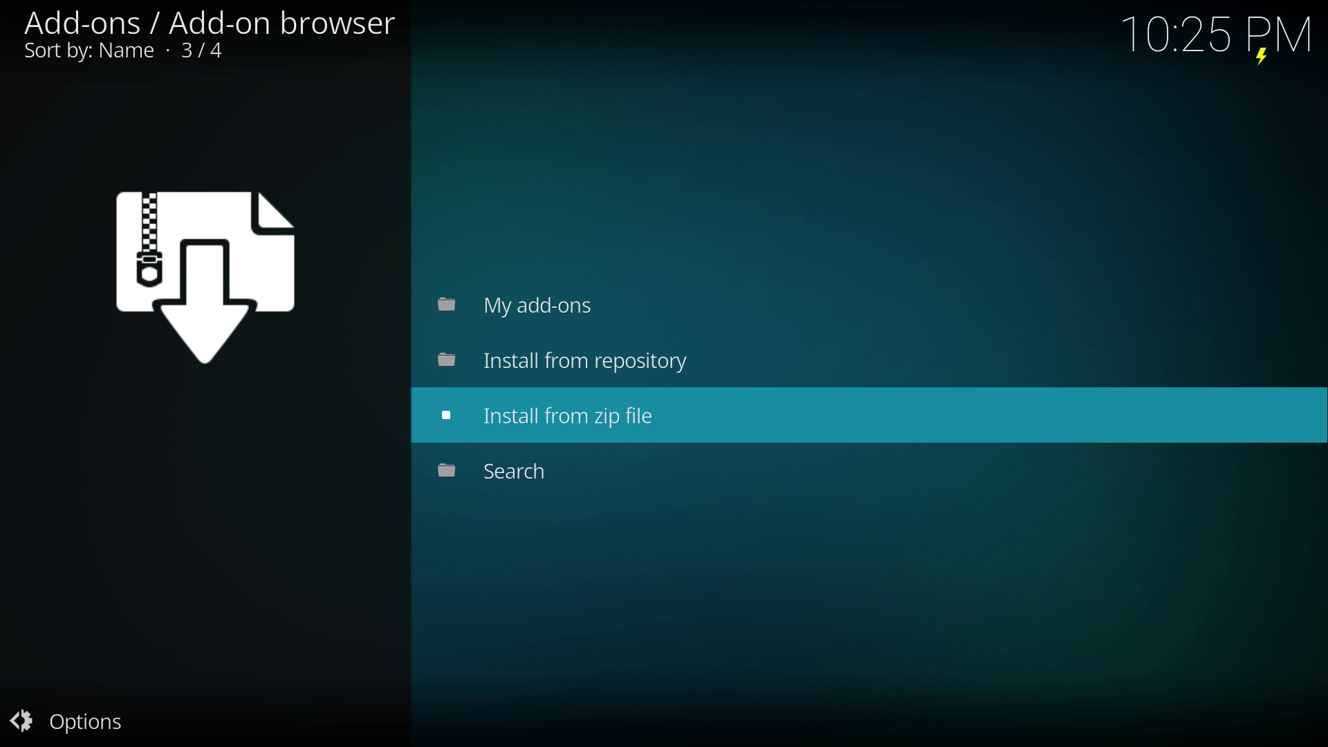
Open the Exodus repository from the list of repositories to install from
{"action": "key", "text": "Up"}
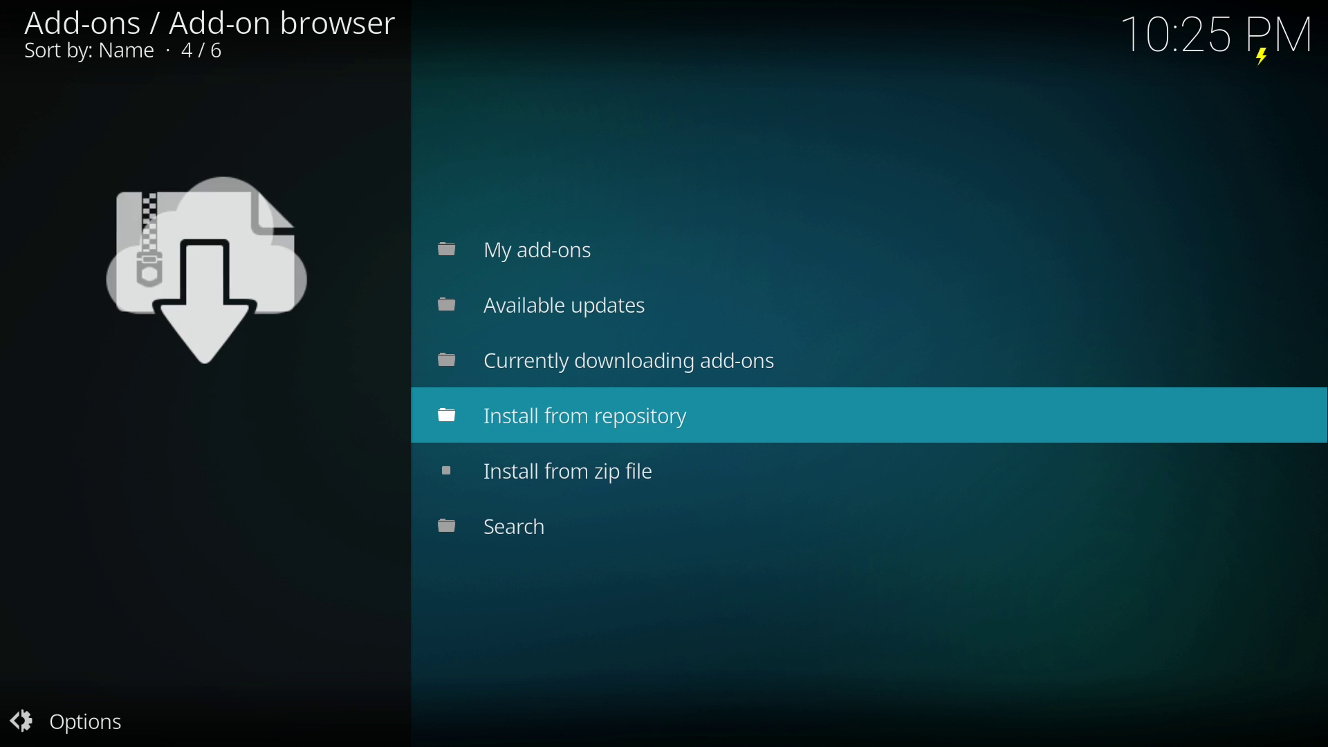
{"action": "key", "text": "Return"}
{"action": "key", "text": "Down"}
{"action": "key", "text": "Down"}
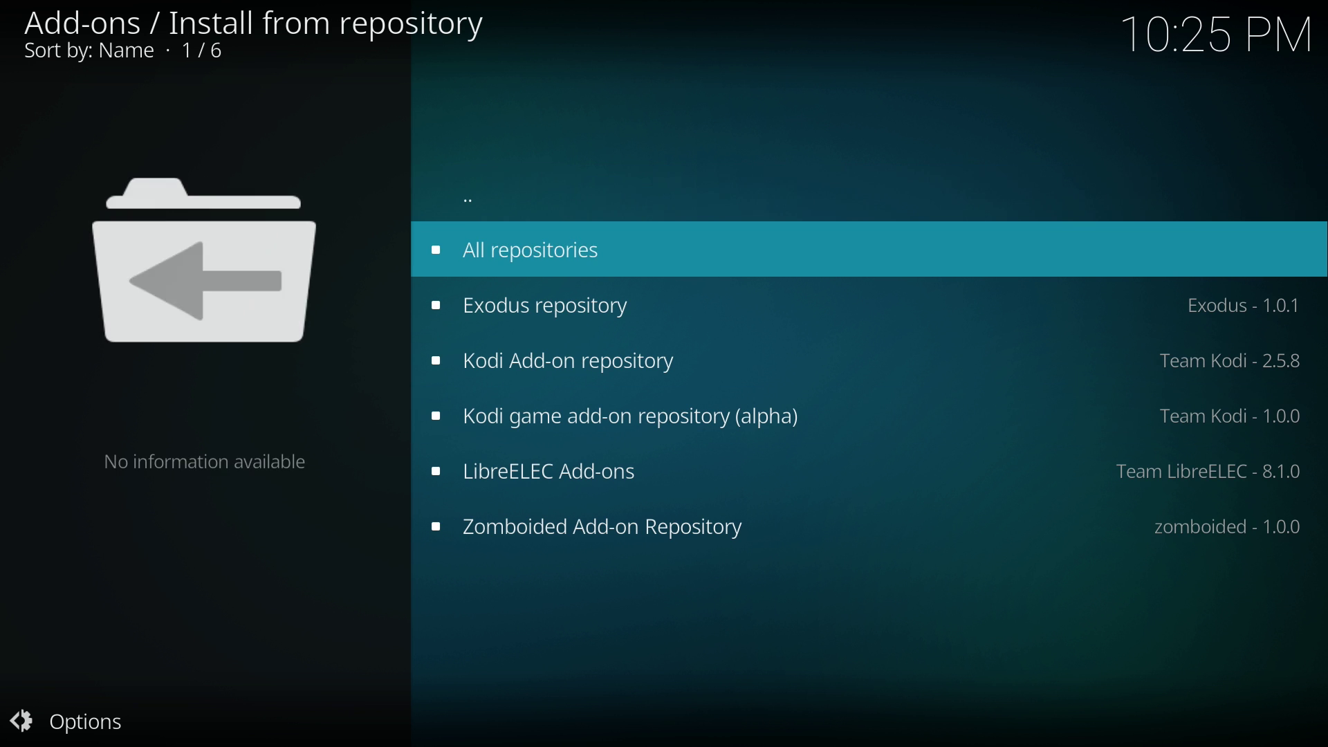
{"action": "key", "text": "Return"}
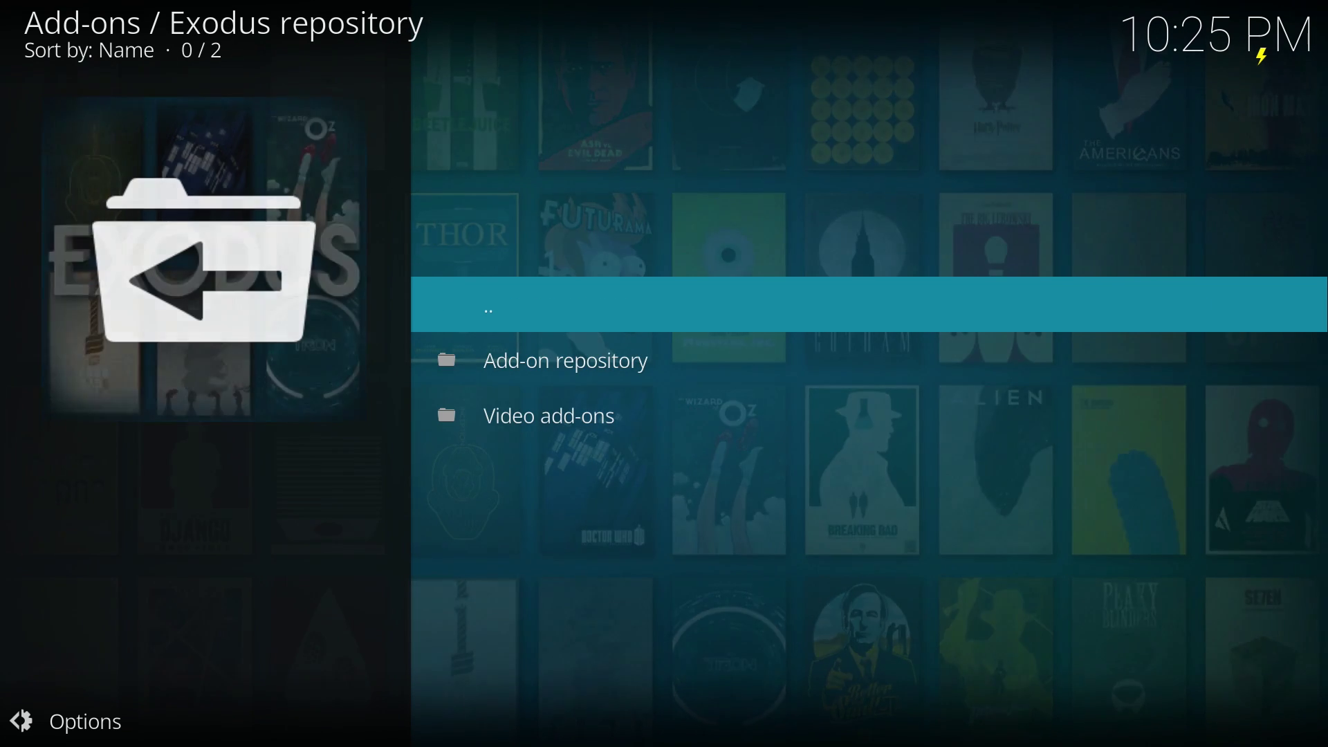
Install the Exodus add-on from the repository's video add-ons
{"action": "key", "text": "Down"}
{"action": "key", "text": "Down"}
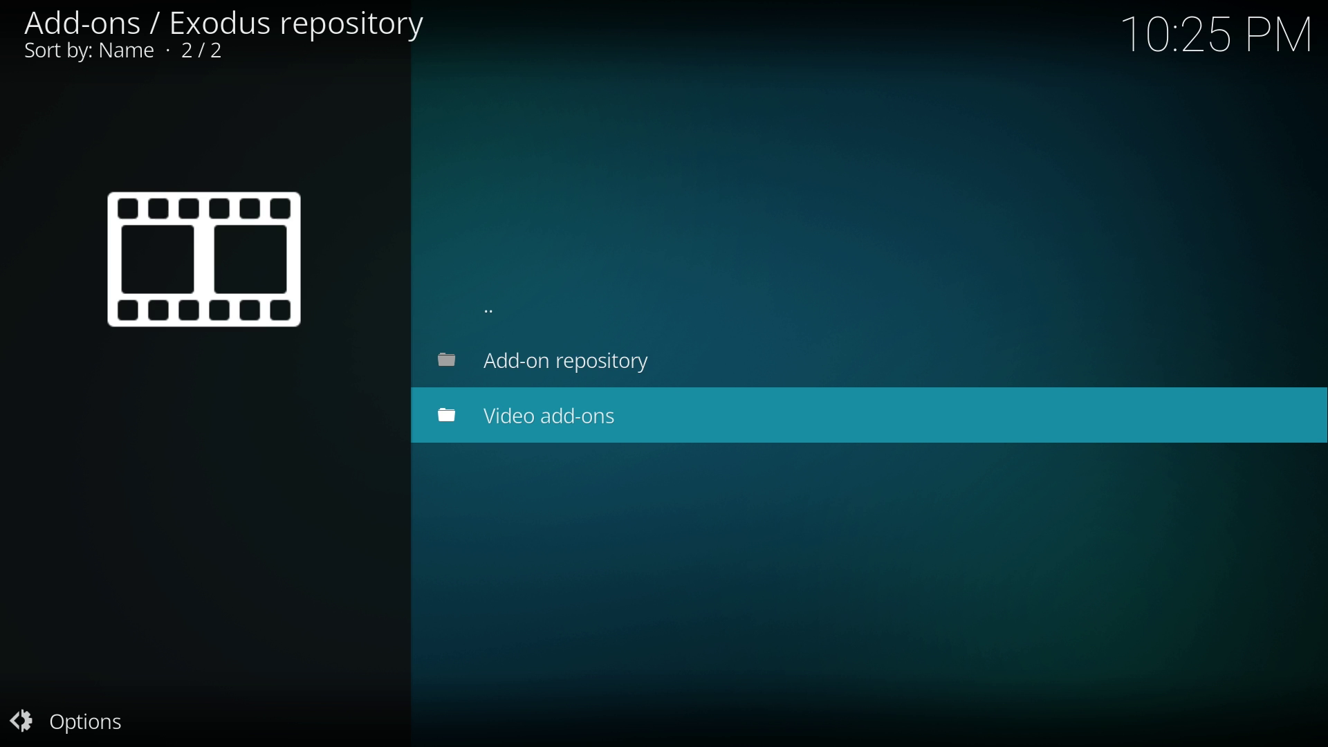
{"action": "key", "text": "Return"}
{"action": "key", "text": "Down"}
{"action": "key", "text": "Return"}
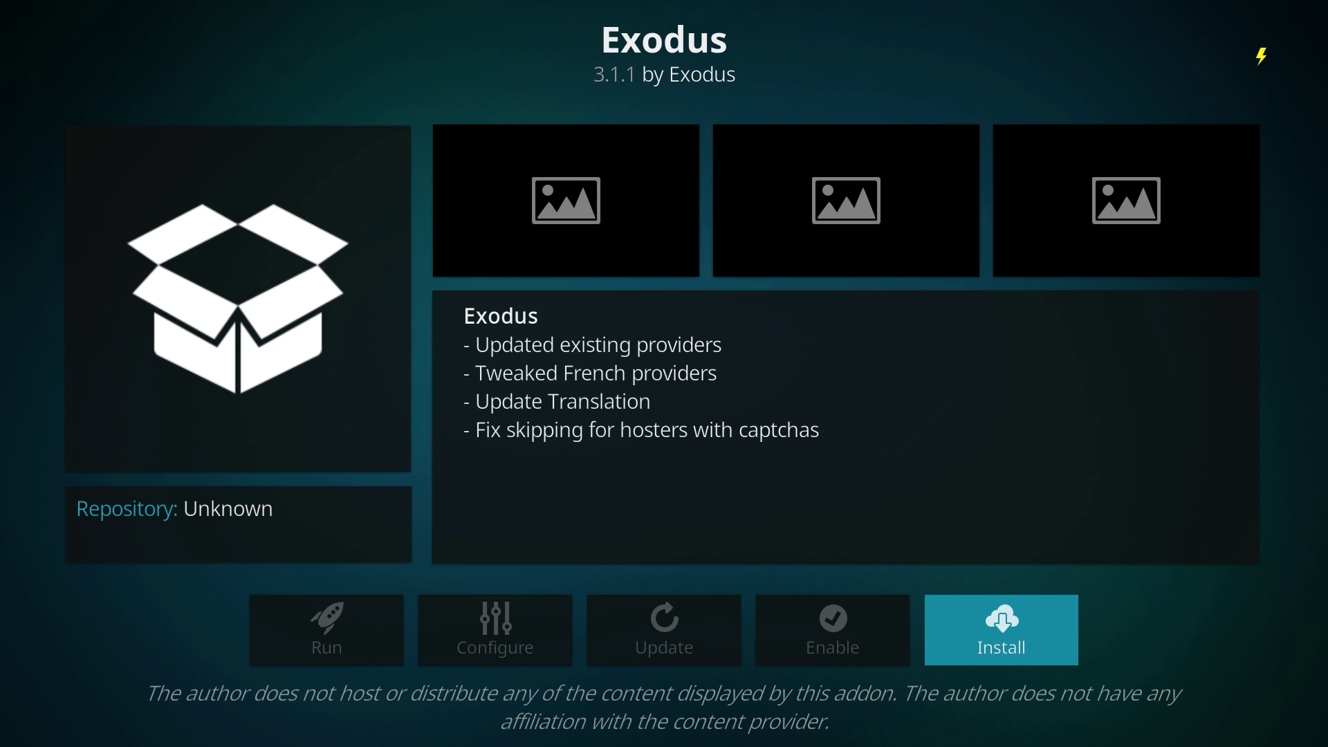
{"action": "key", "text": "Return"}
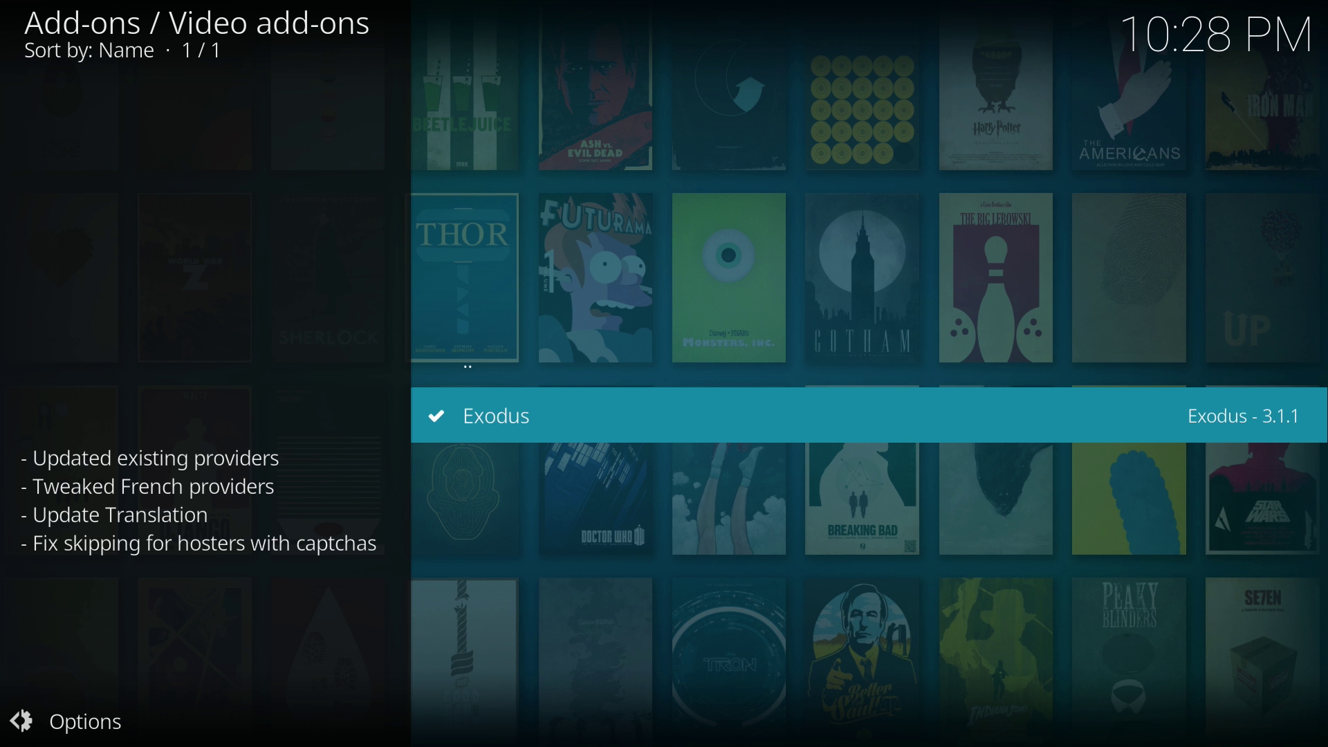
Launch the Exodus video add-on from the home screen and select its Movies category
{"action": "key", "text": "Escape"}
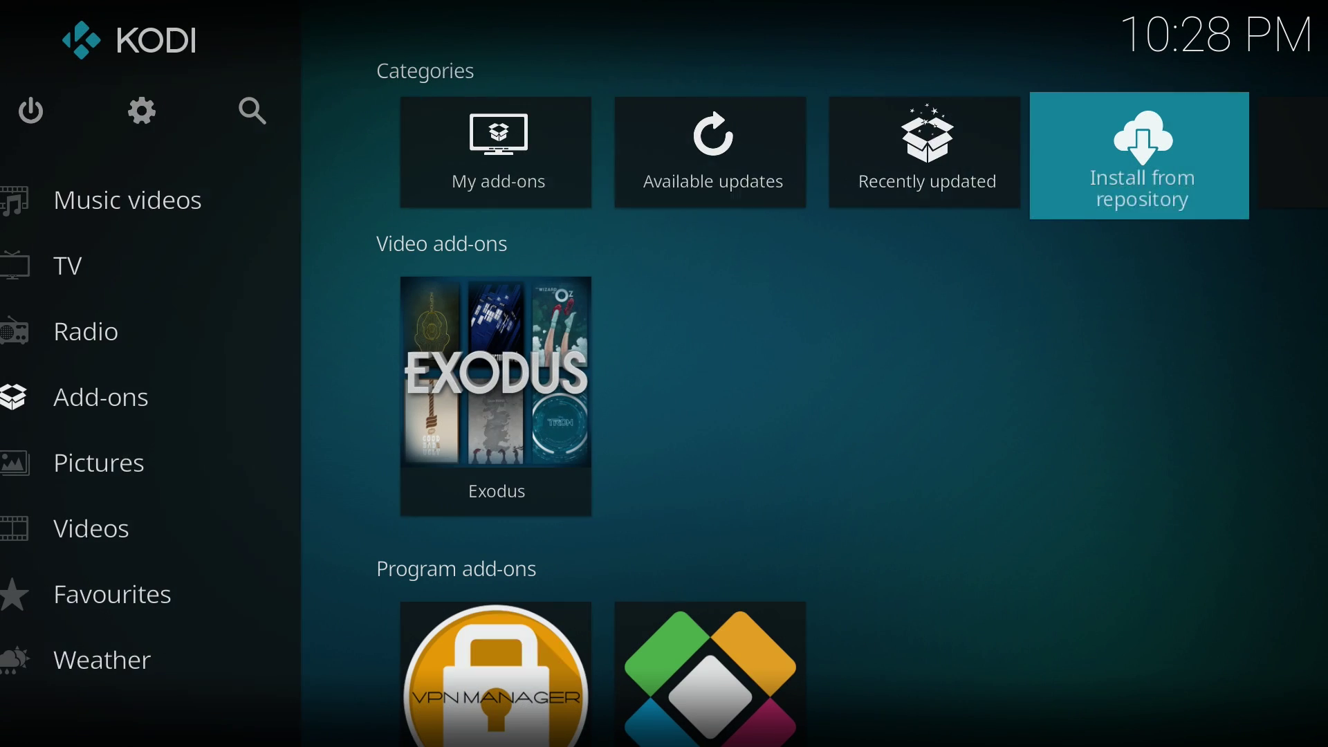
{"action": "key", "text": "Right"}
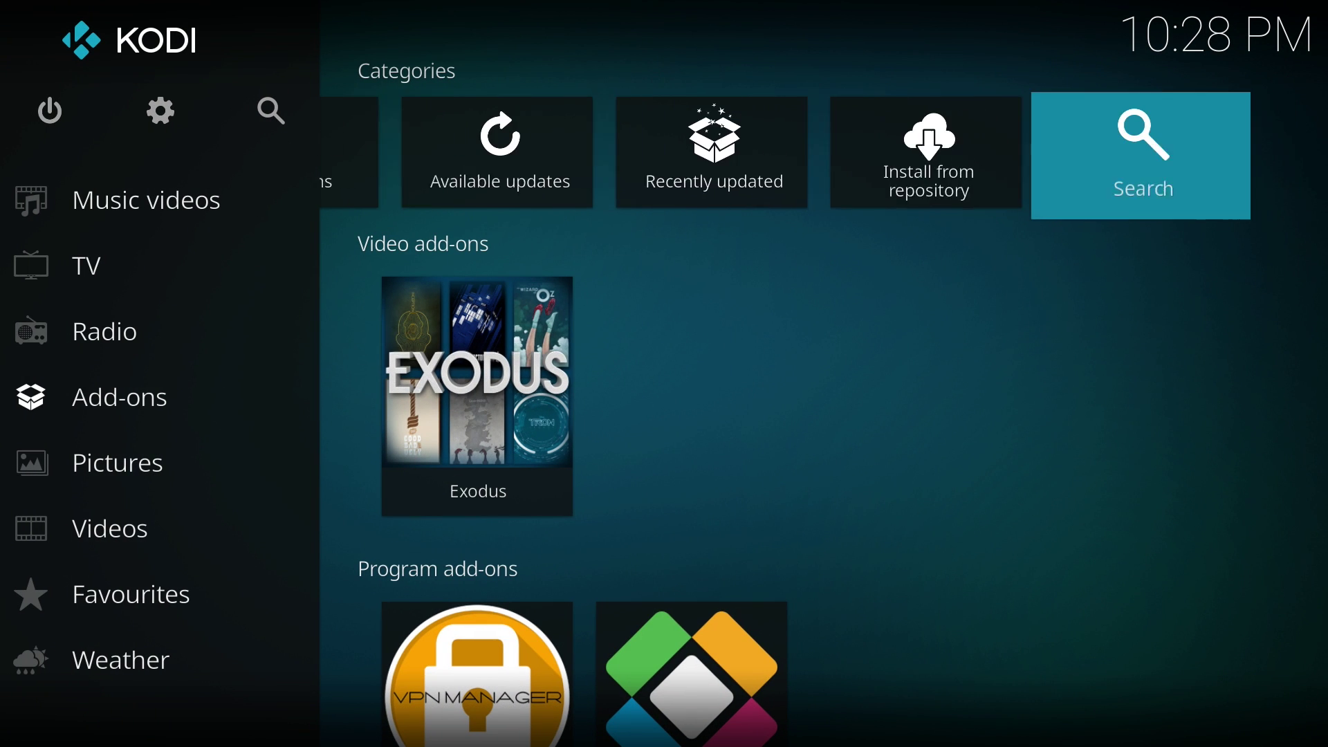
{"action": "key", "text": "Down"}
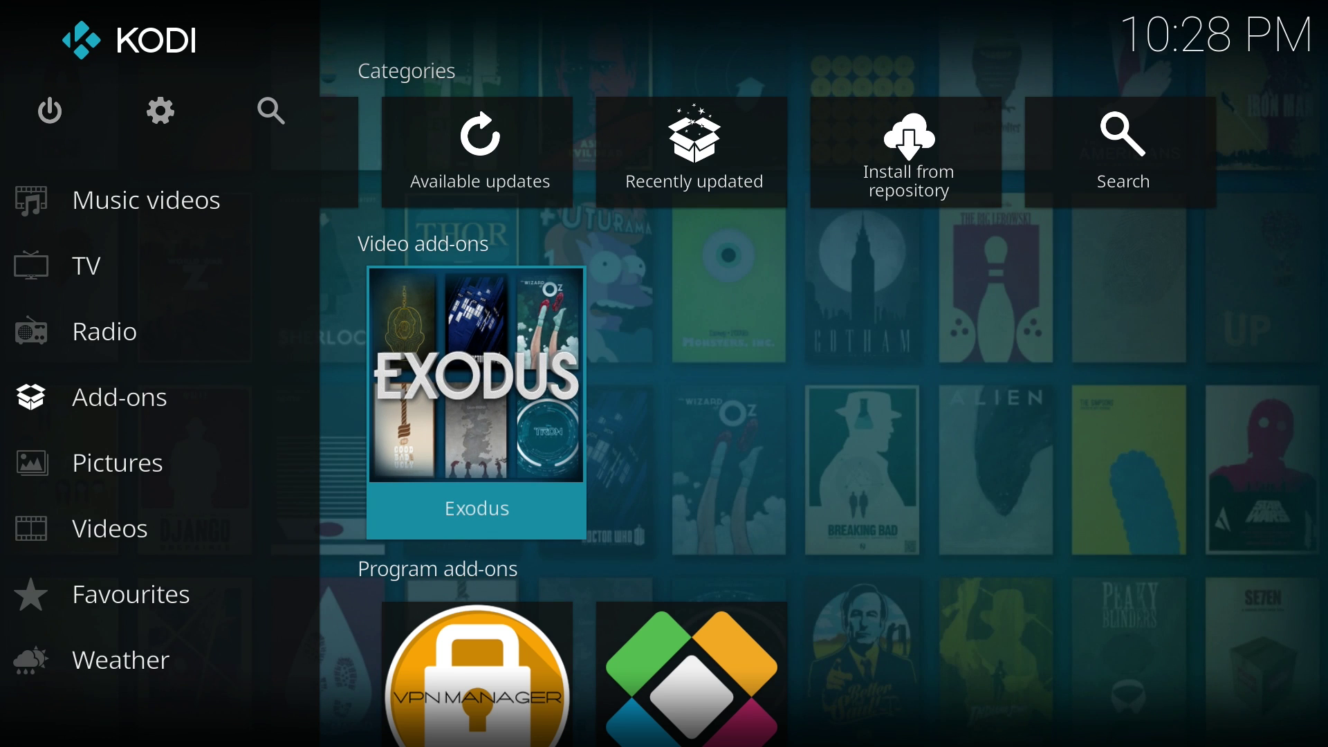
{"action": "key", "text": "Return"}
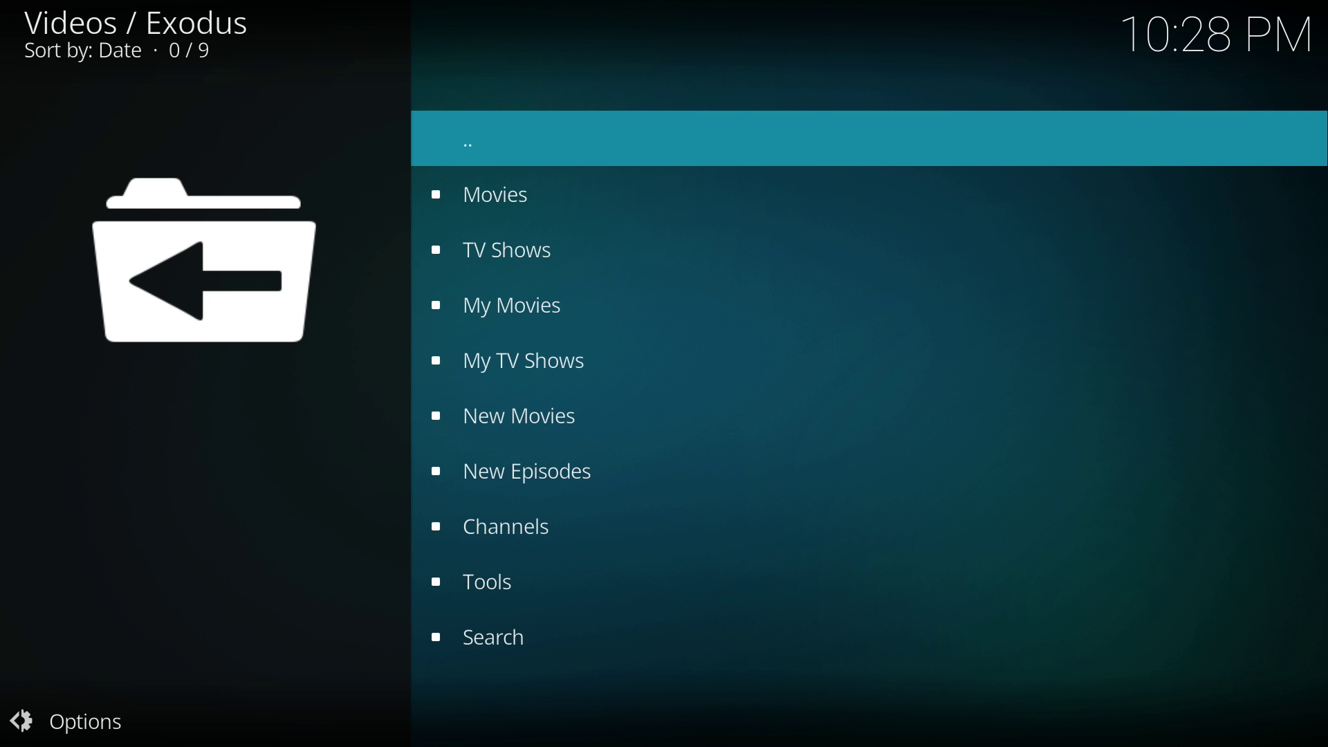
{"action": "left_click", "coordinate": [495, 194]}
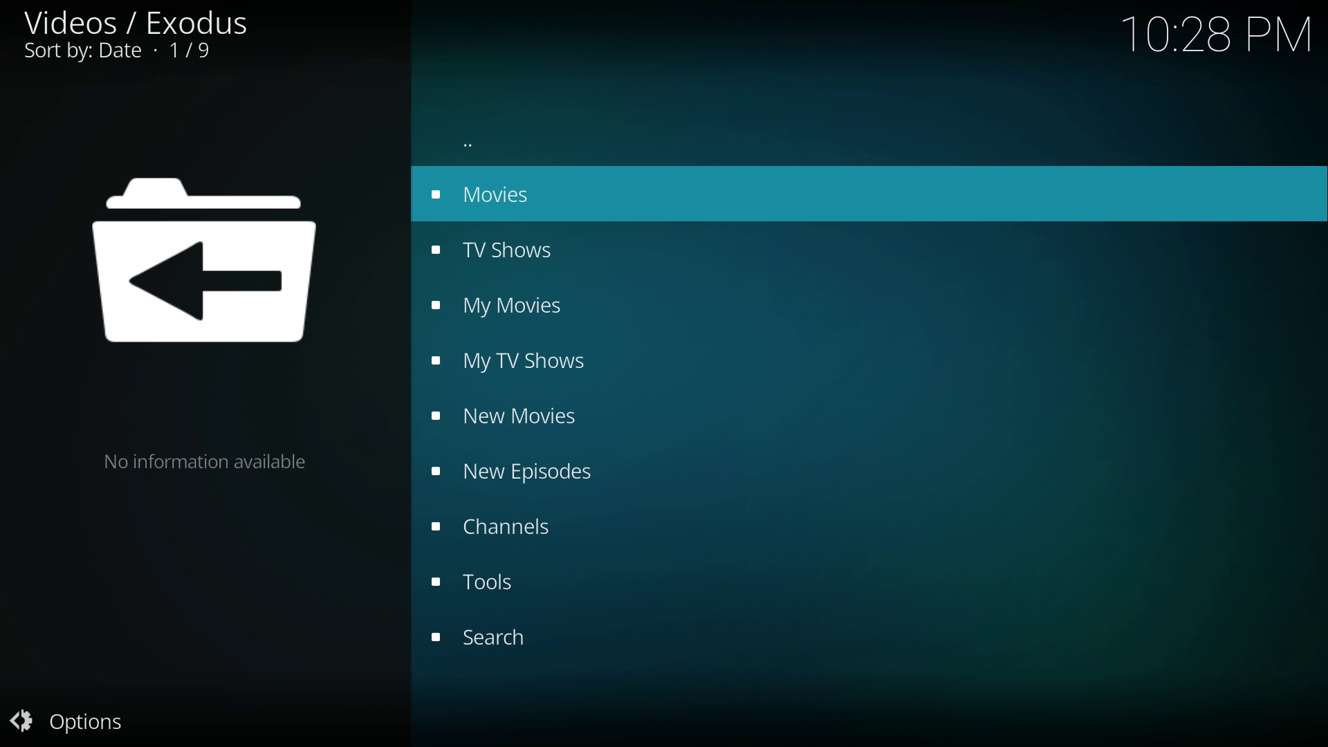